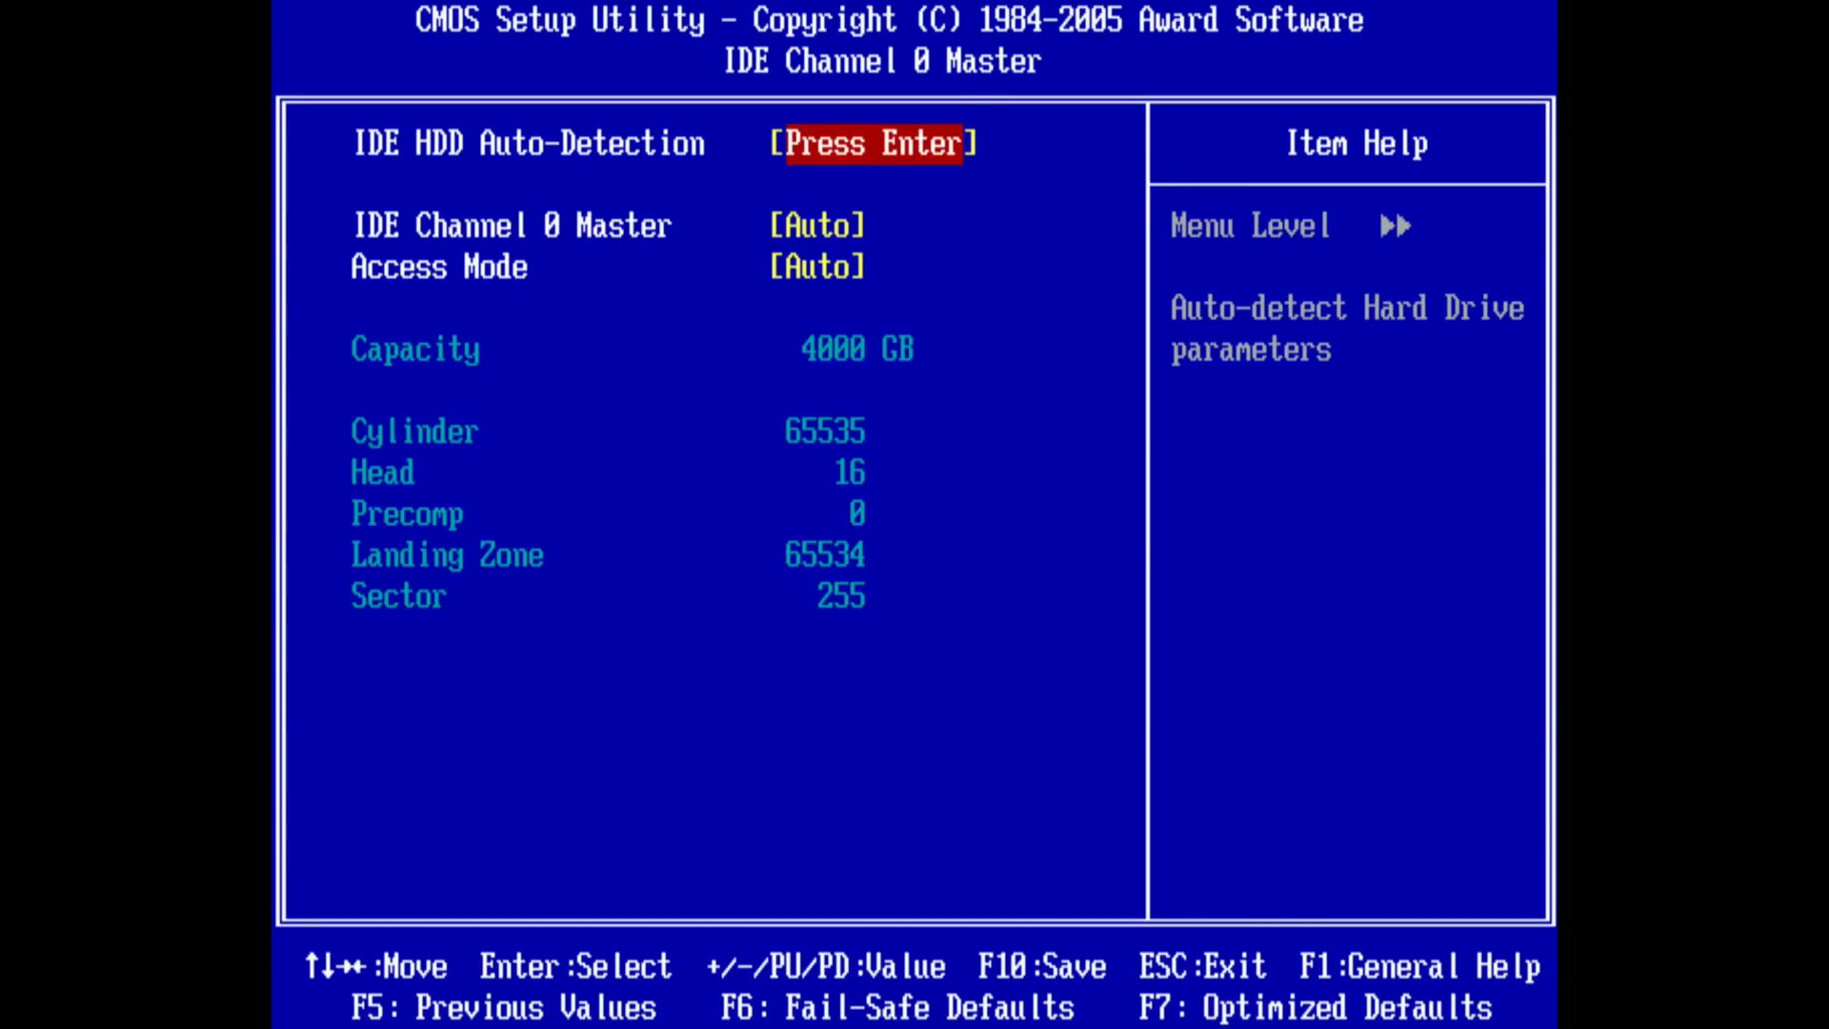
- Set the IDE Channel 0 Master drive type to Manual with CHS access mode
key("Down")
key("Return")
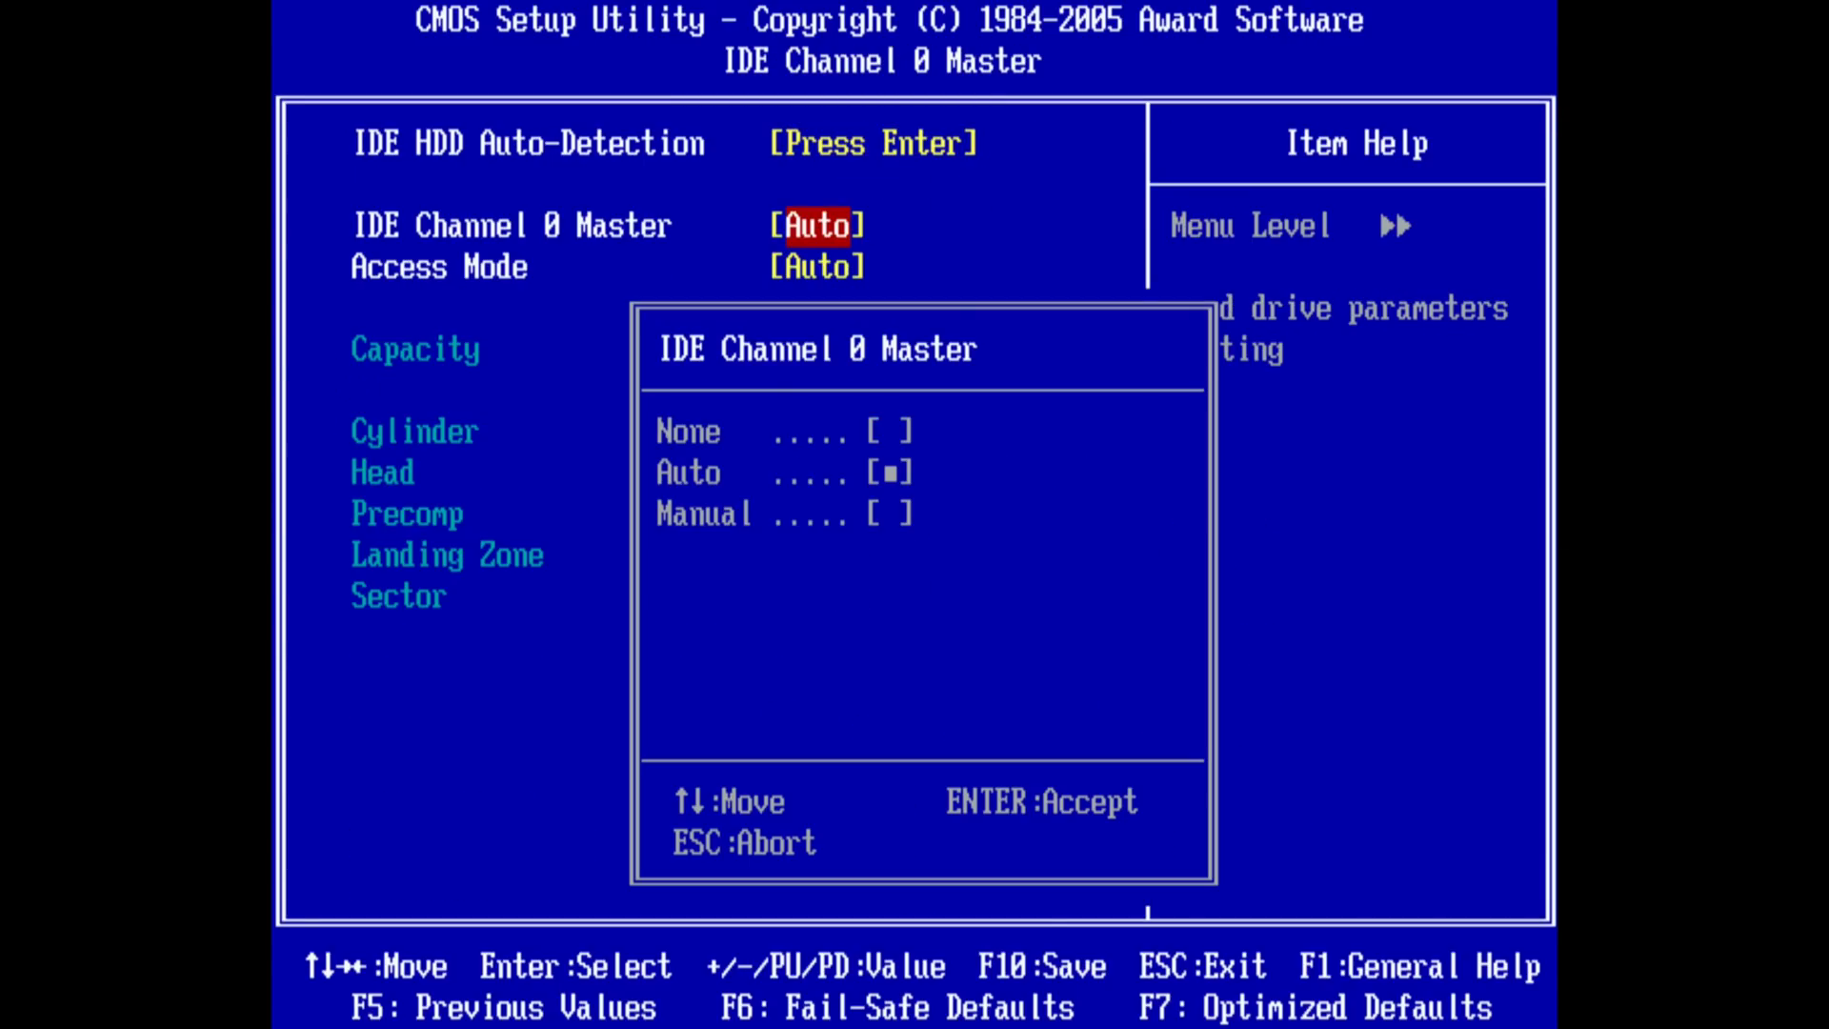
key("Down")
key("Down")
key("Up")
key("Return")
key("Down")
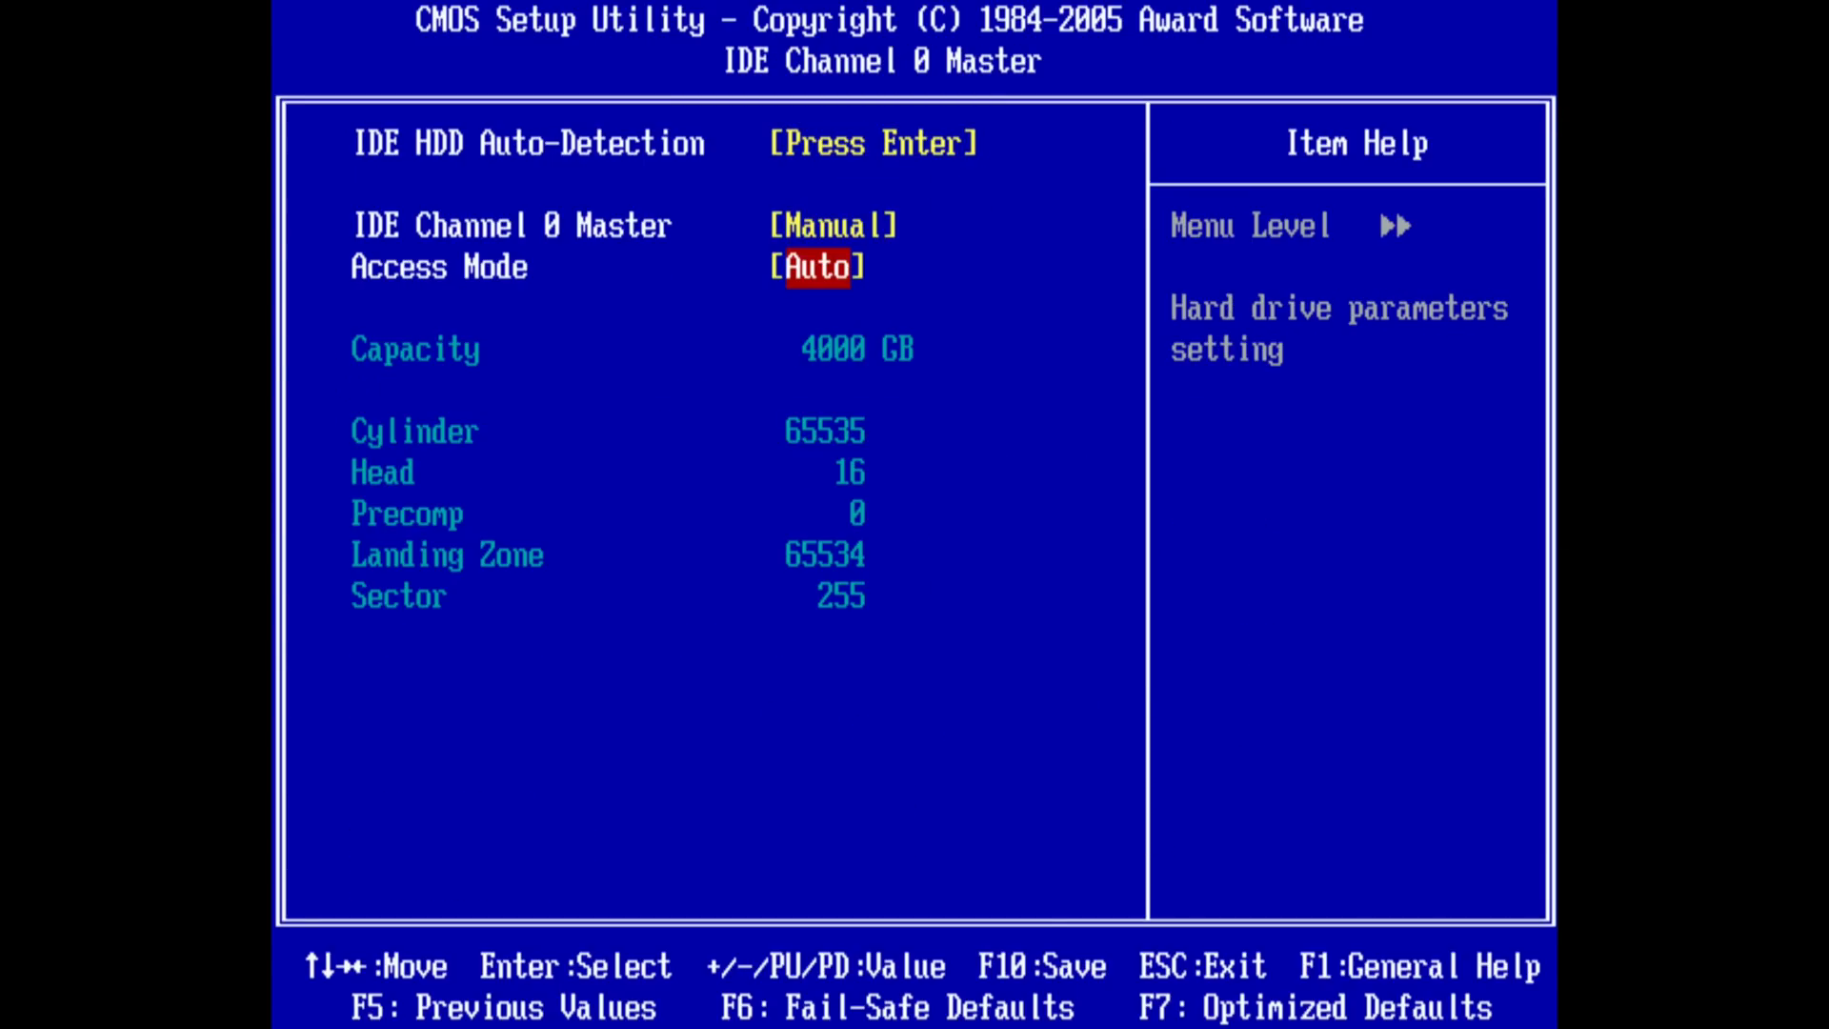
key("Return")
key("Up")
key("Up")
key("Up")
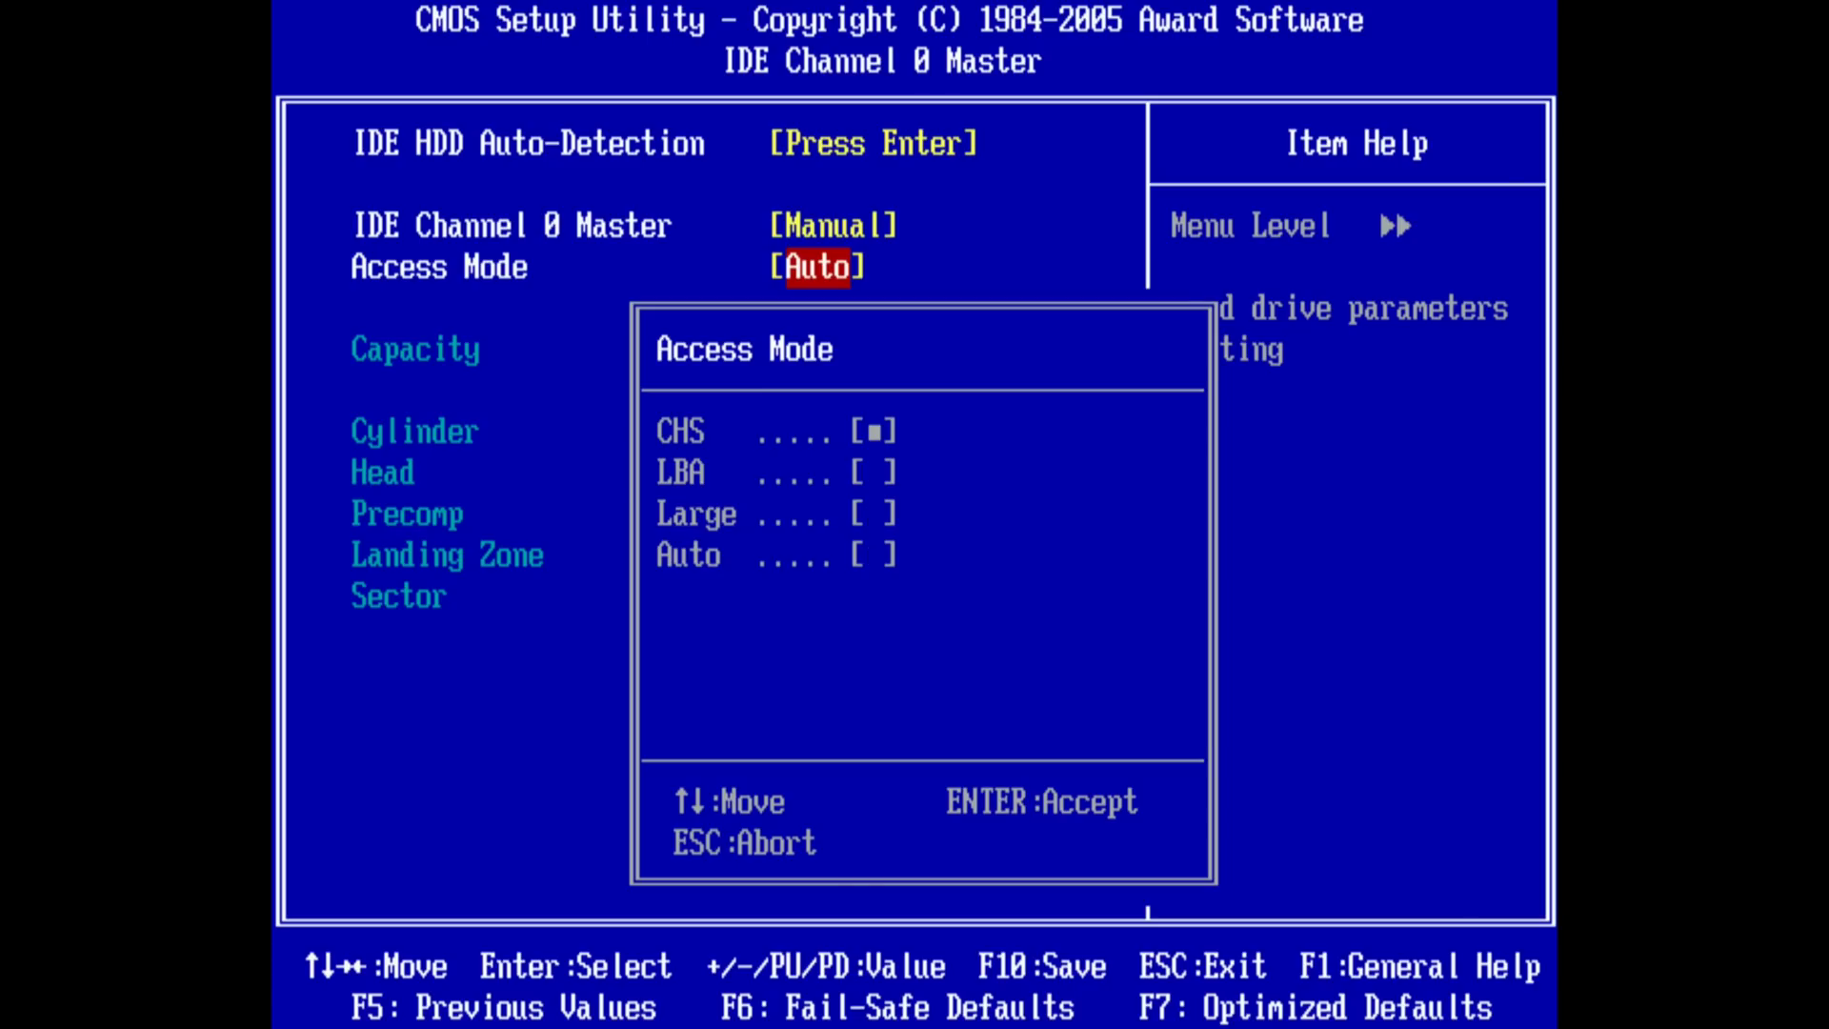
key("Return")
key("Down")
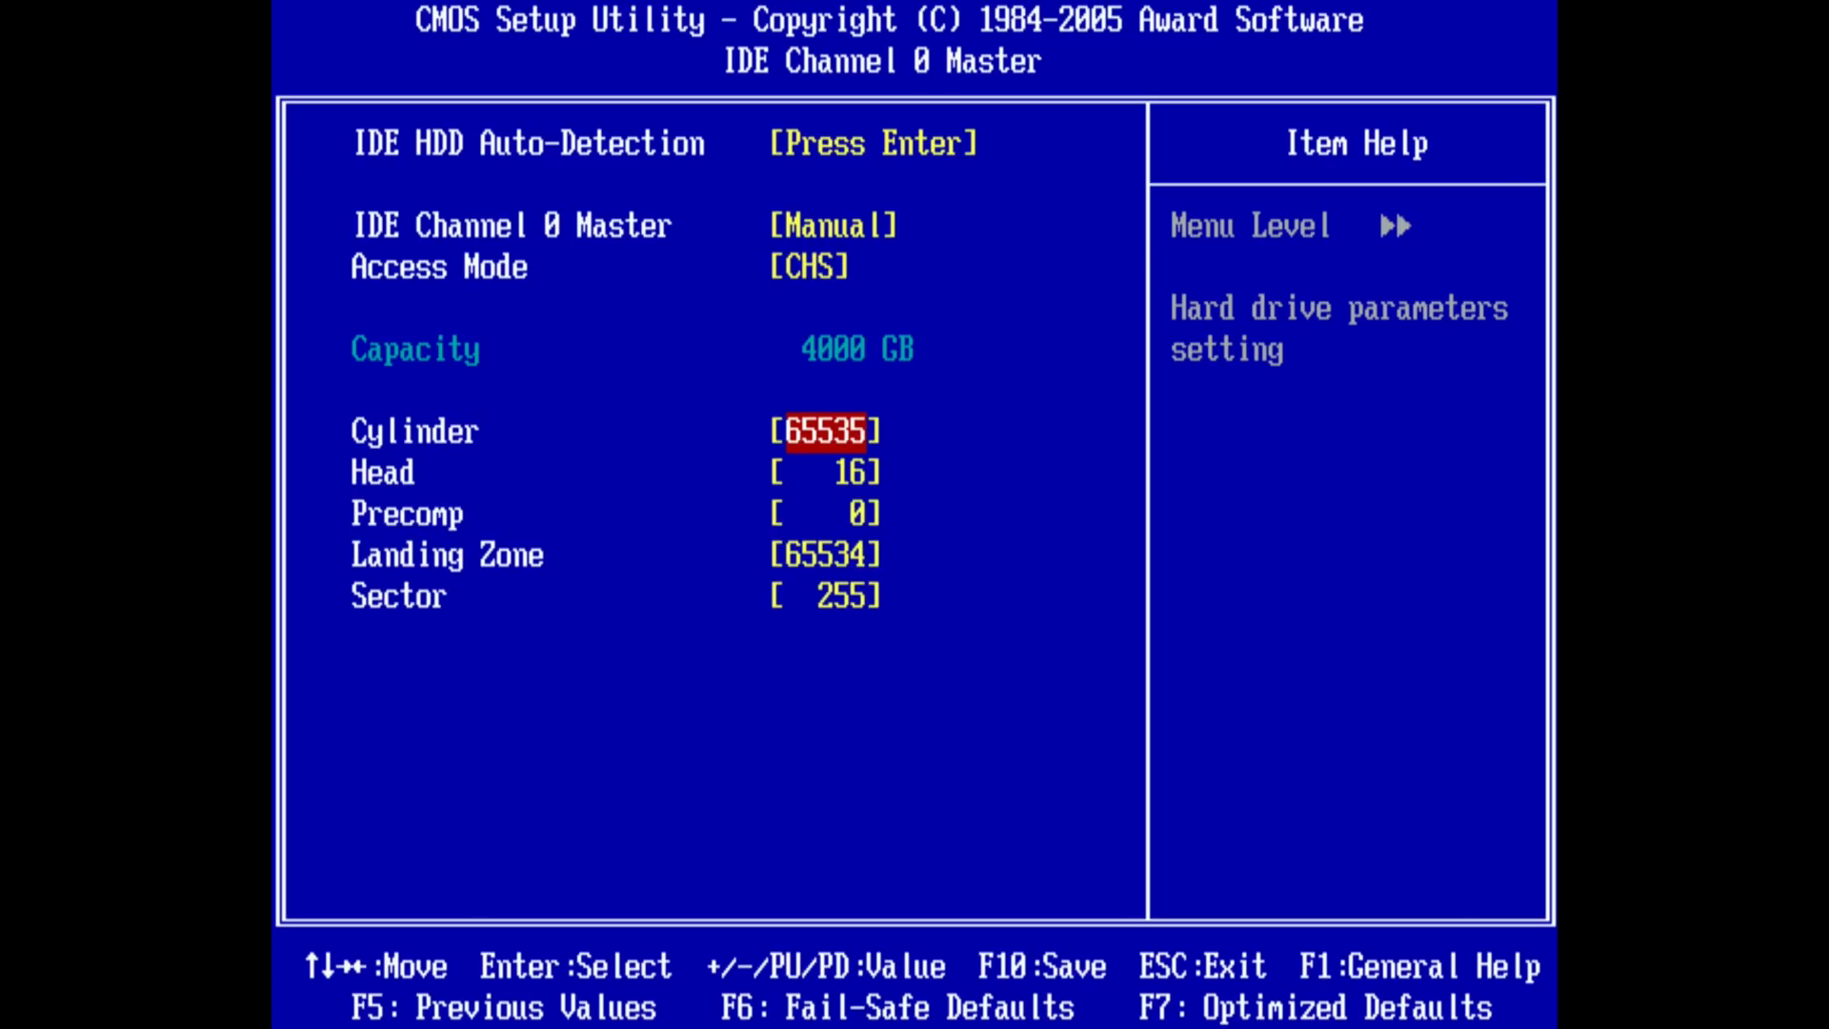
- Enter geometry of 1024 cylinders, 16 heads and 63 sectors, and leave the drive settings
type("1024")
key("Down")
type("16")
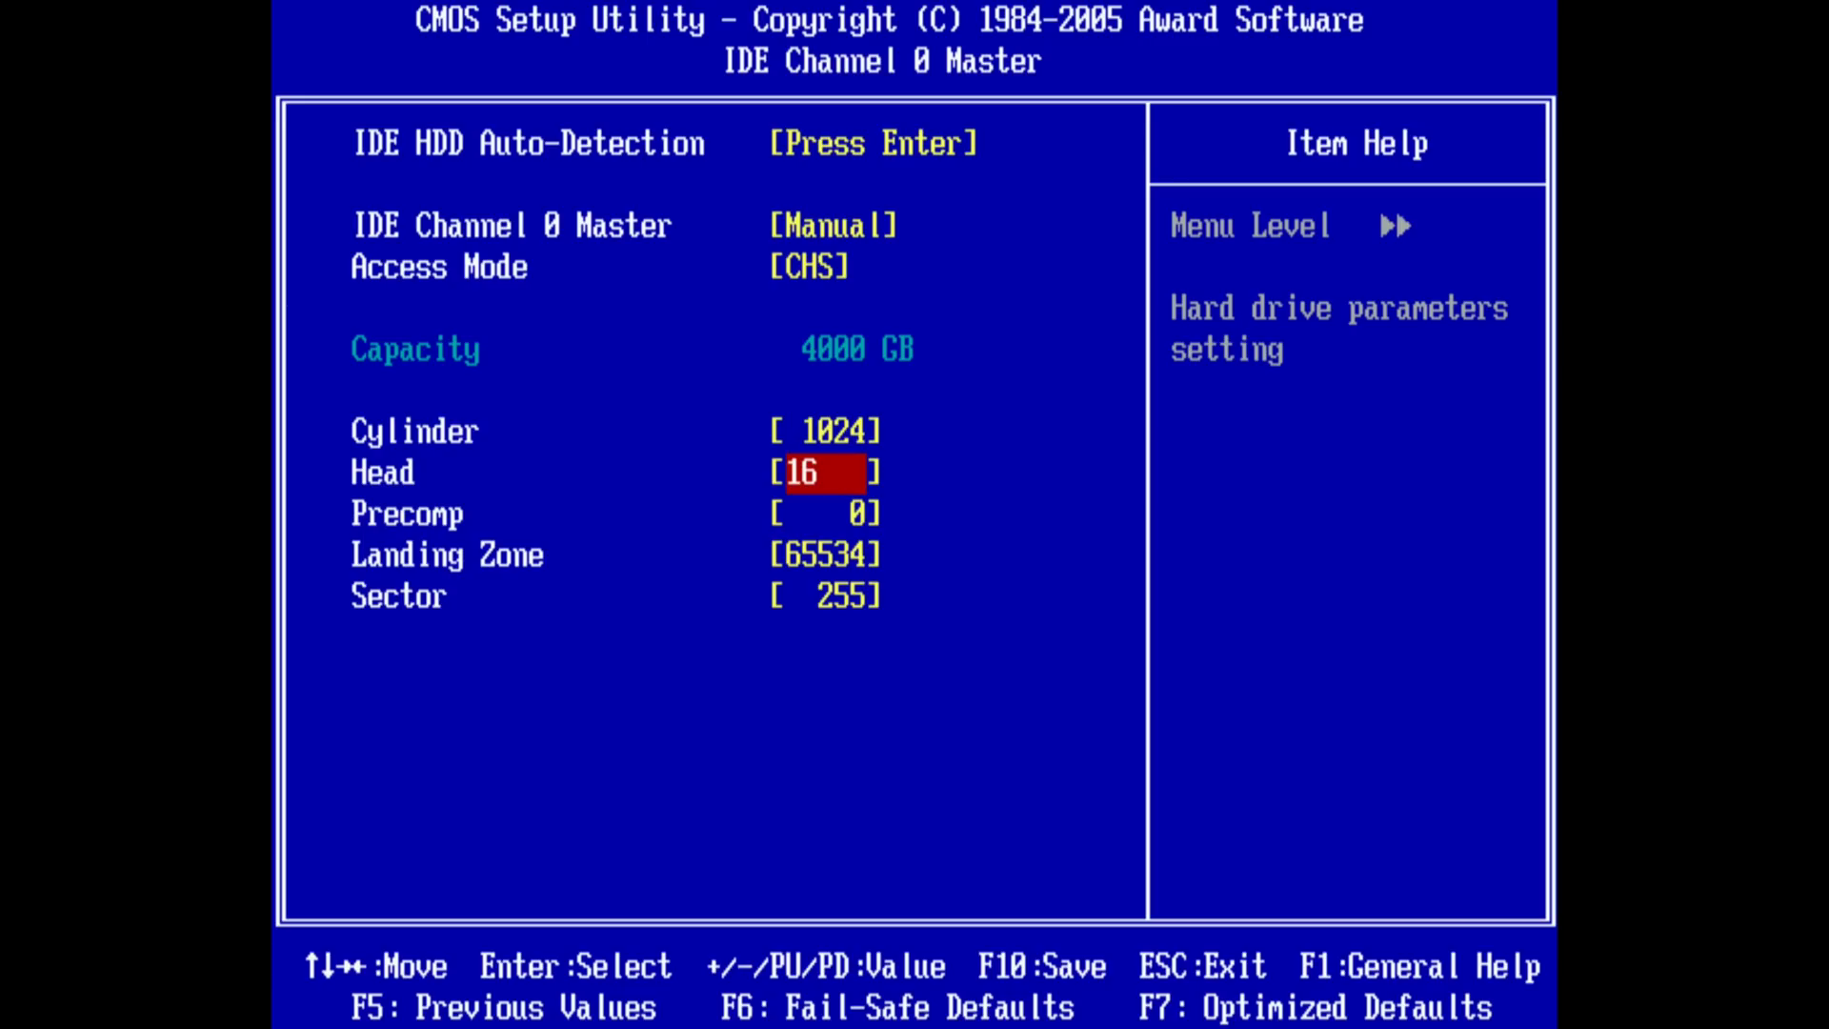
key("Down")
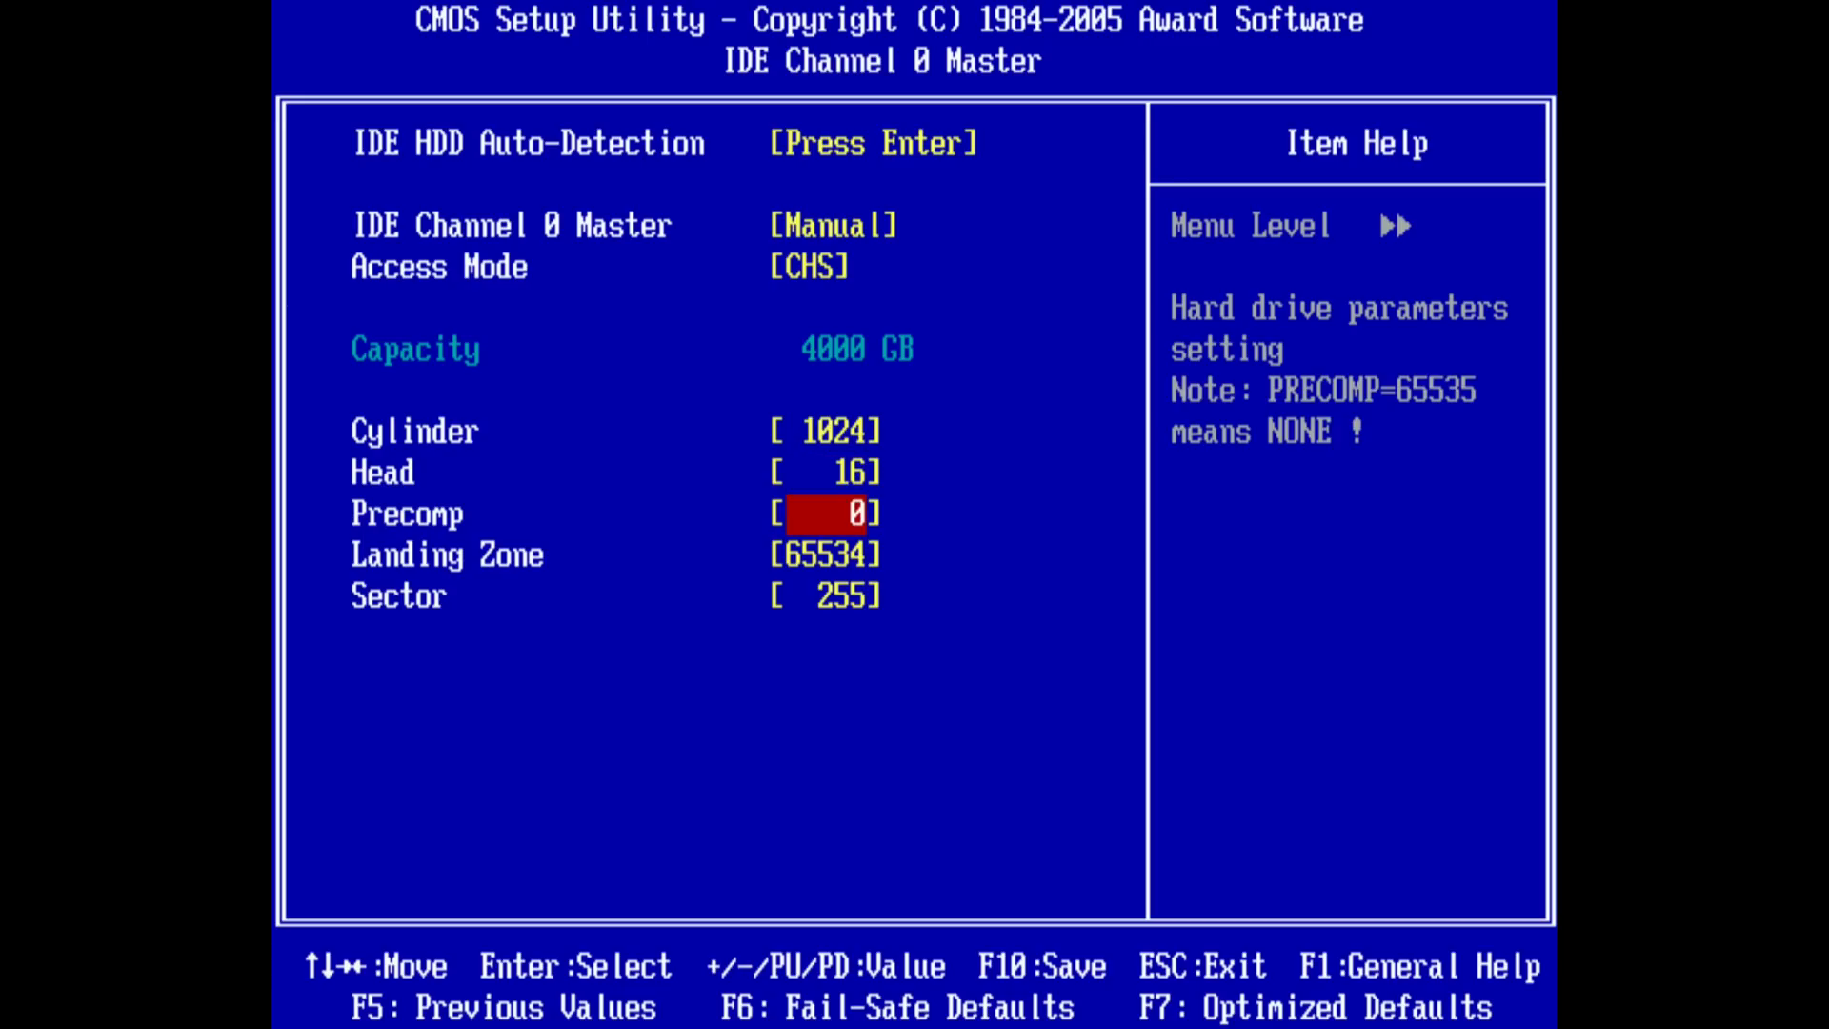
key("Down")
key("Down")
type("6")
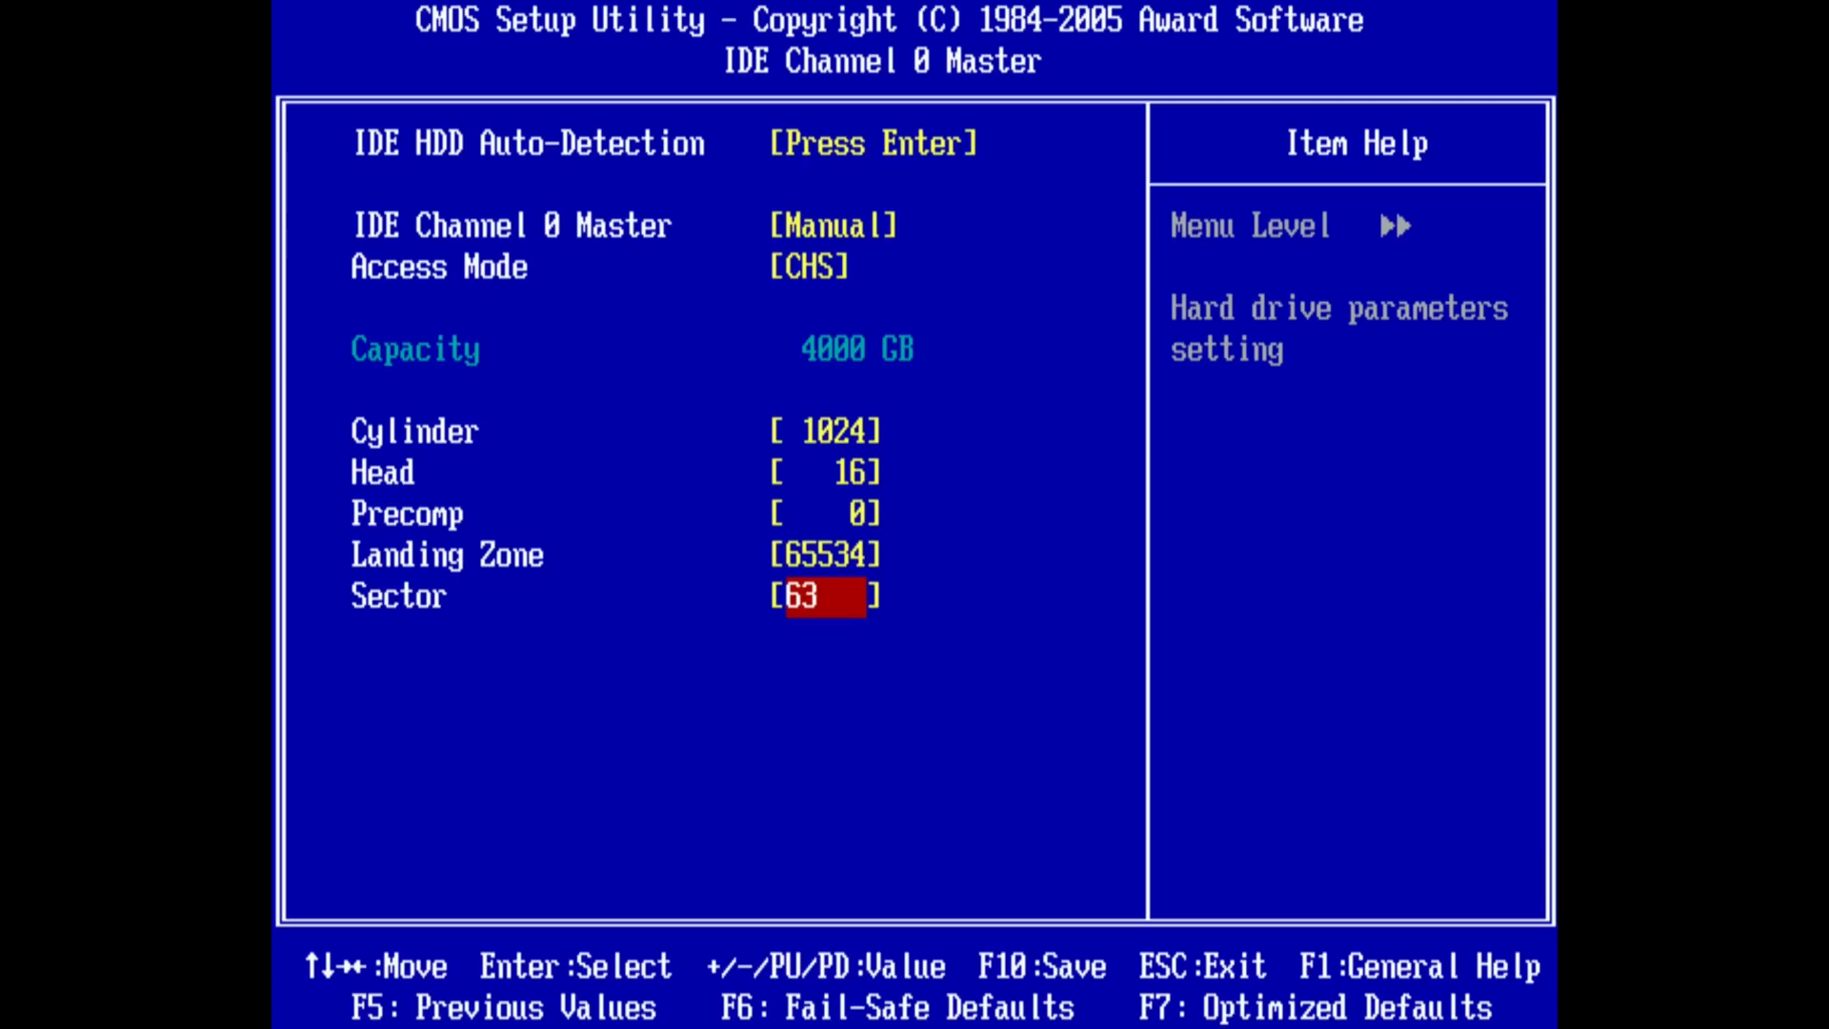
key("Return")
key("Escape")
key("Escape")
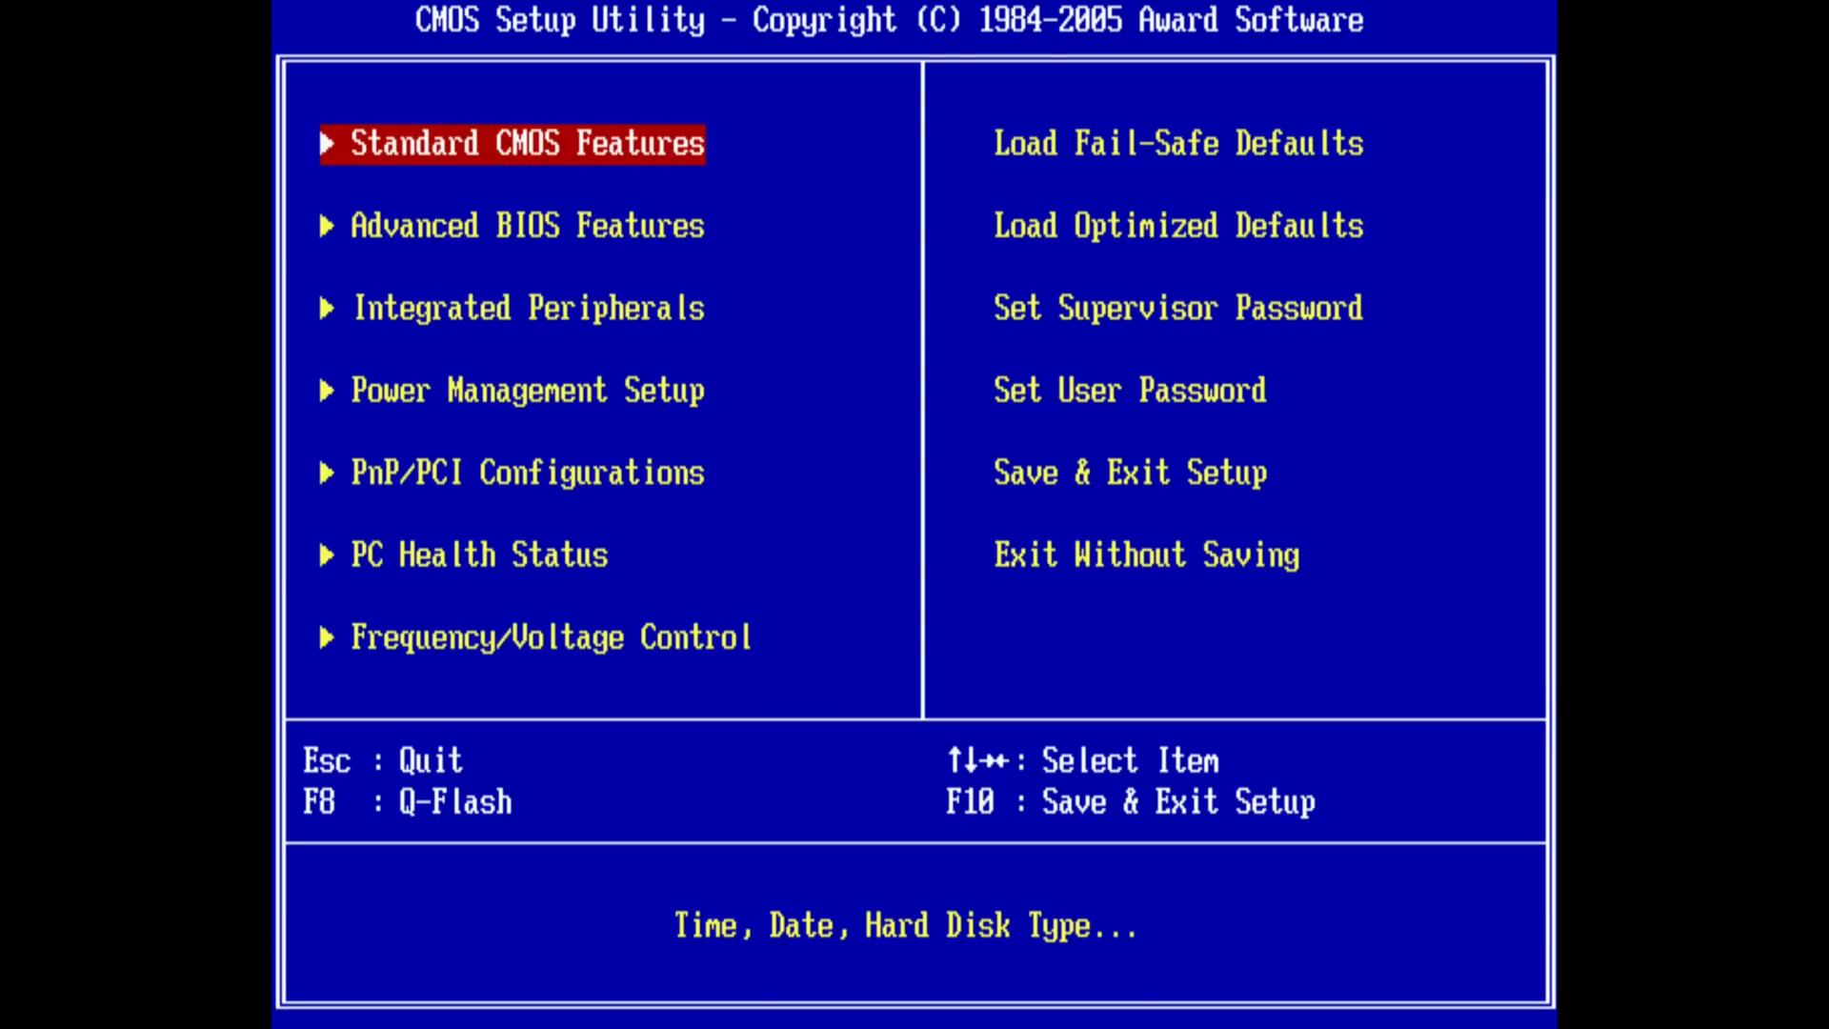
- Return to the main menu and choose Save & Exit Setup to store the drive settings
key("Right")
key("Down")
key("Down")
key("Down")
key("Down")
key("Return")
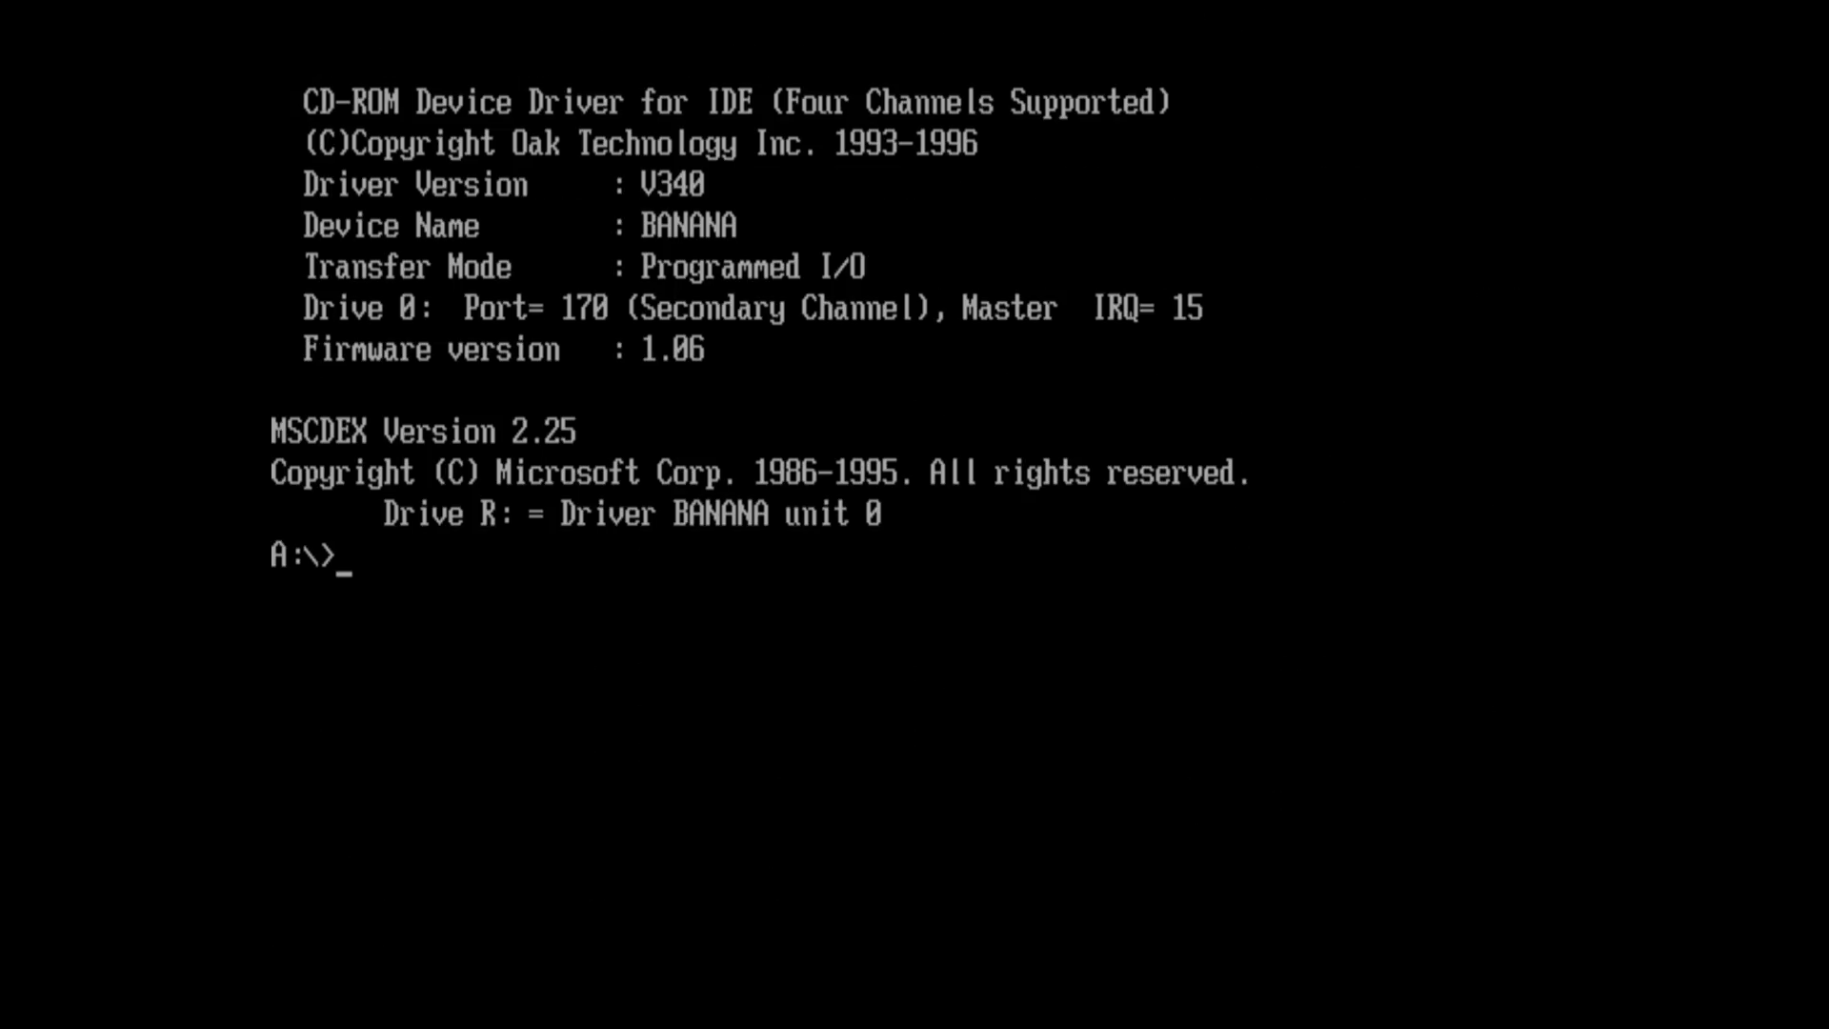
- Run FDISK and choose to delete the primary DOS partition
type("fdisk")
key("Return")
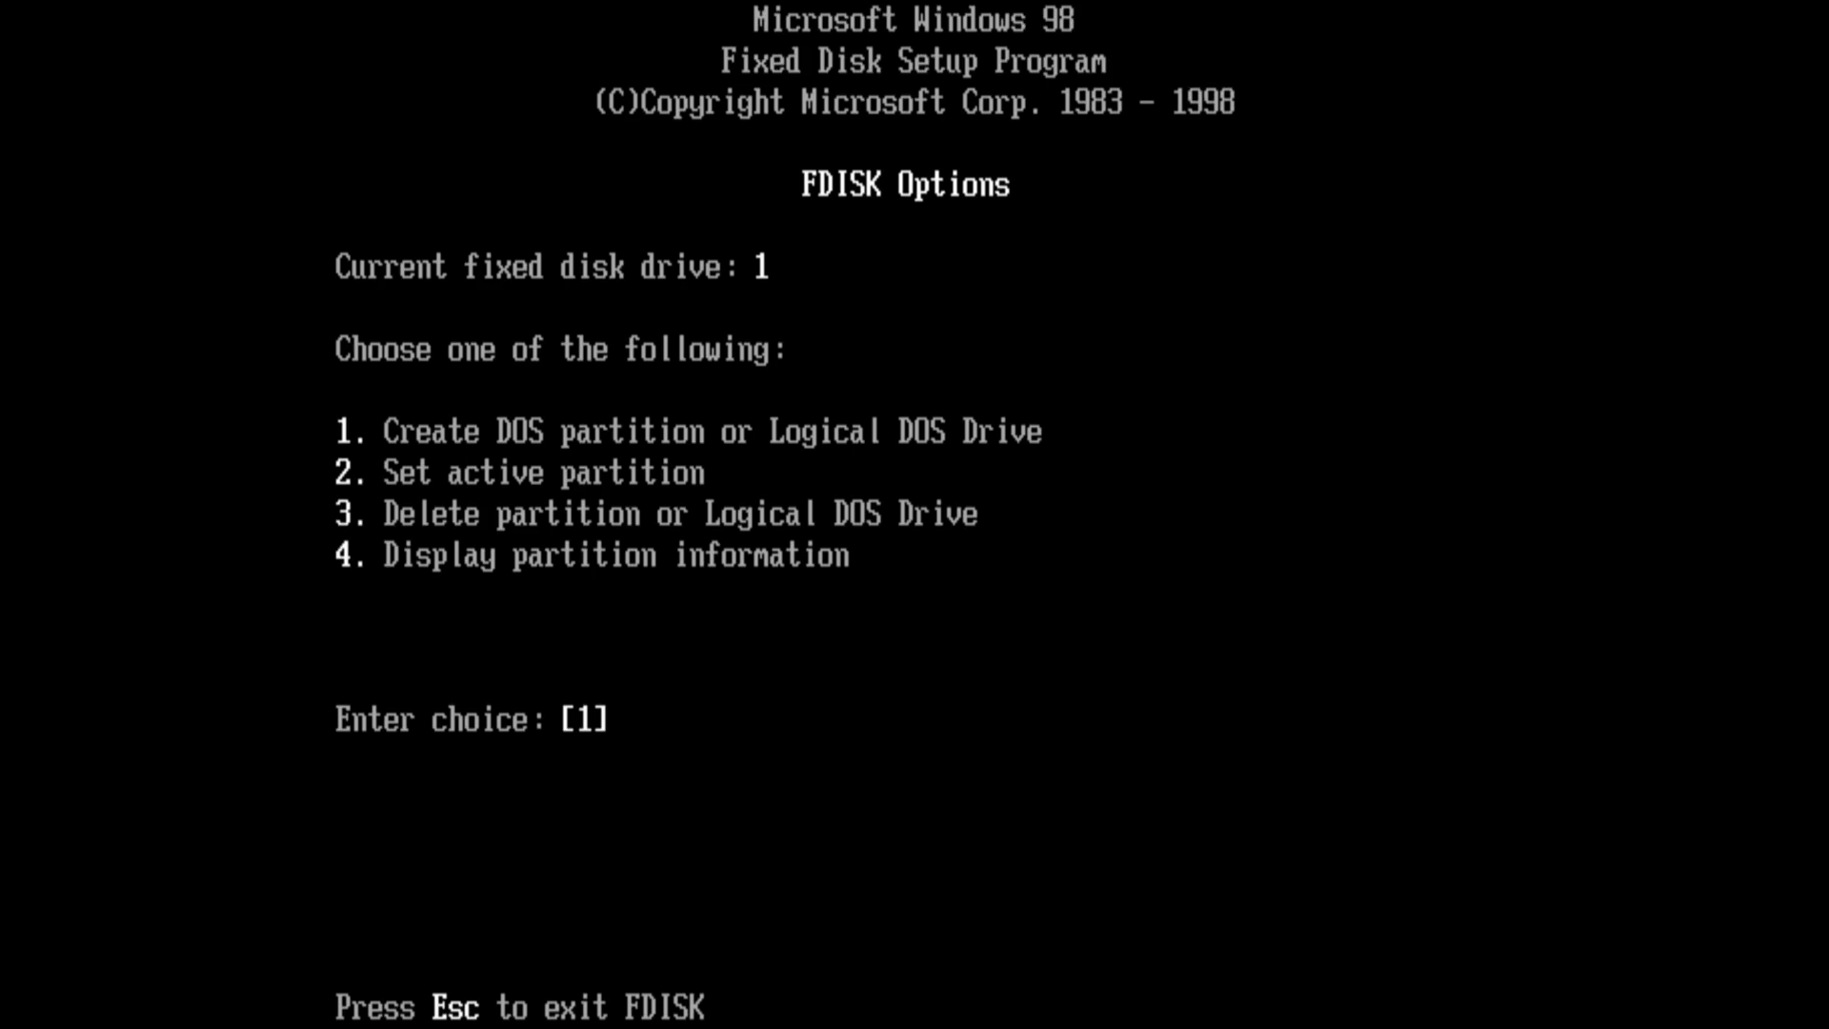
type("3")
key("Return")
type("1")
key("Return")
- Delete partition 1, confirming its volume label RETROPC and answering Y, and begin creating a primary partition
key("Return")
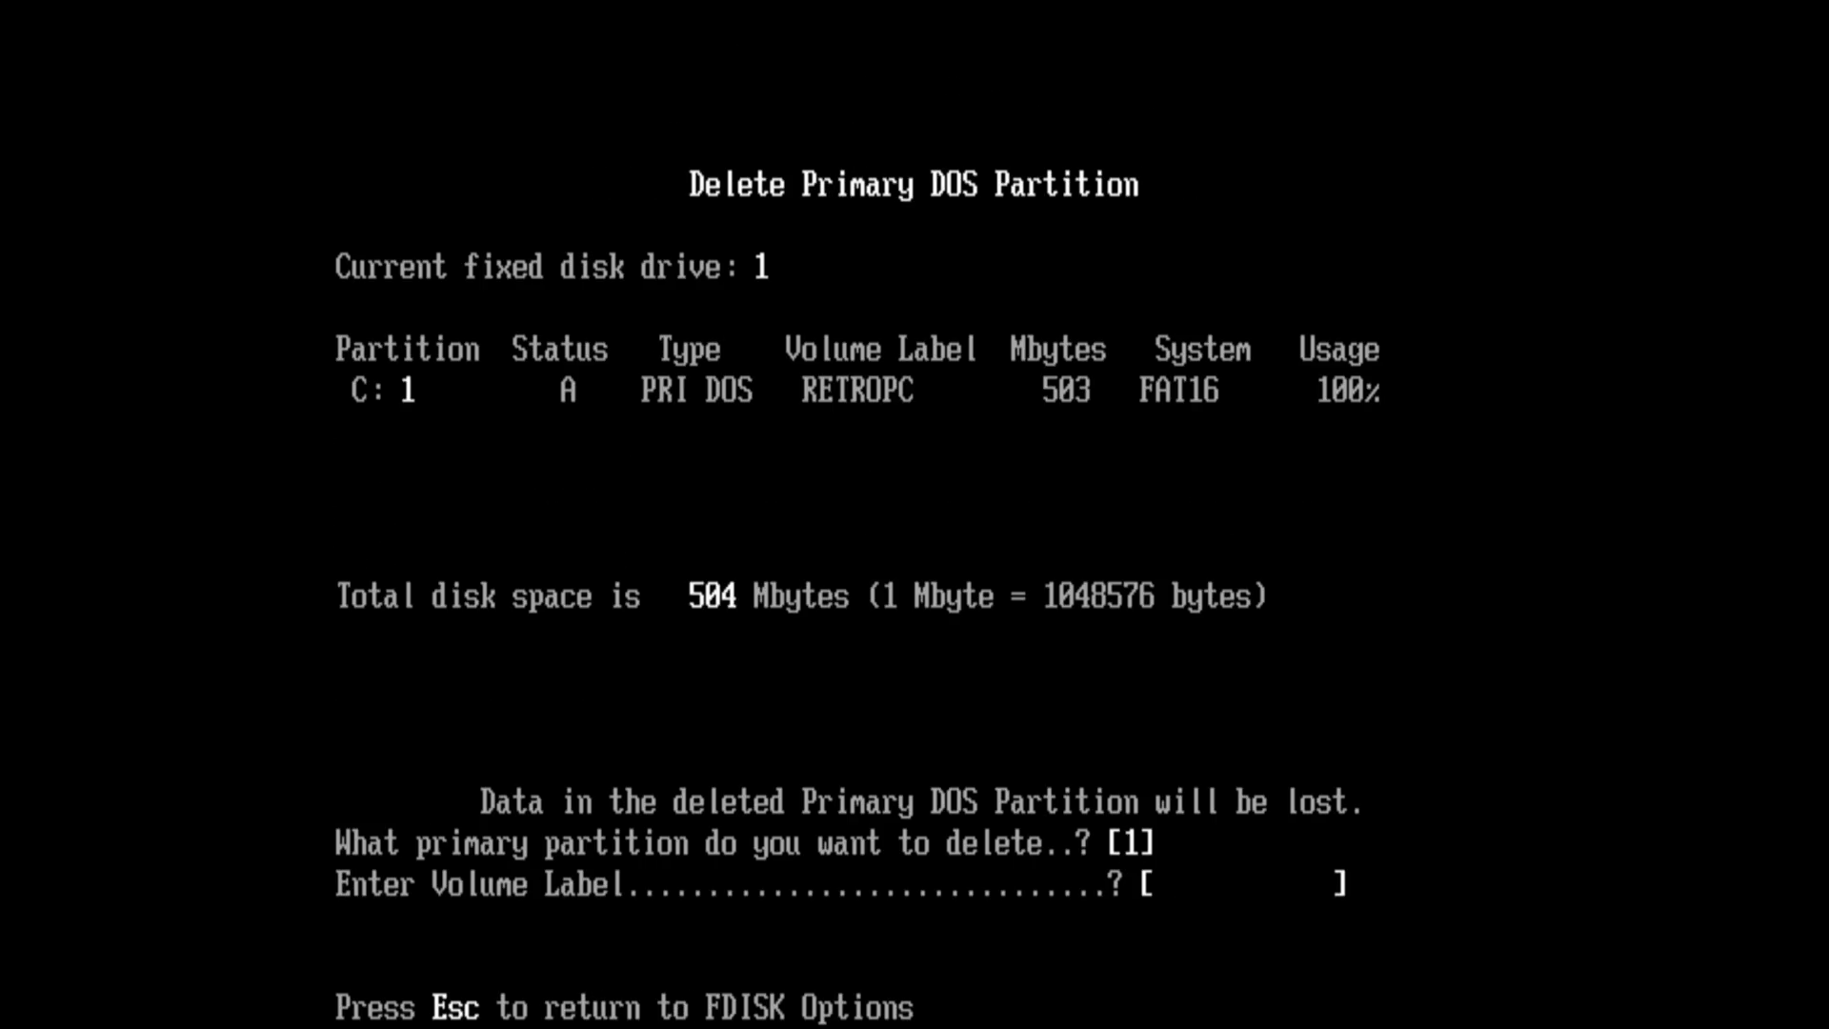
type("RETROPC")
key("Return")
type("Y")
key("Return")
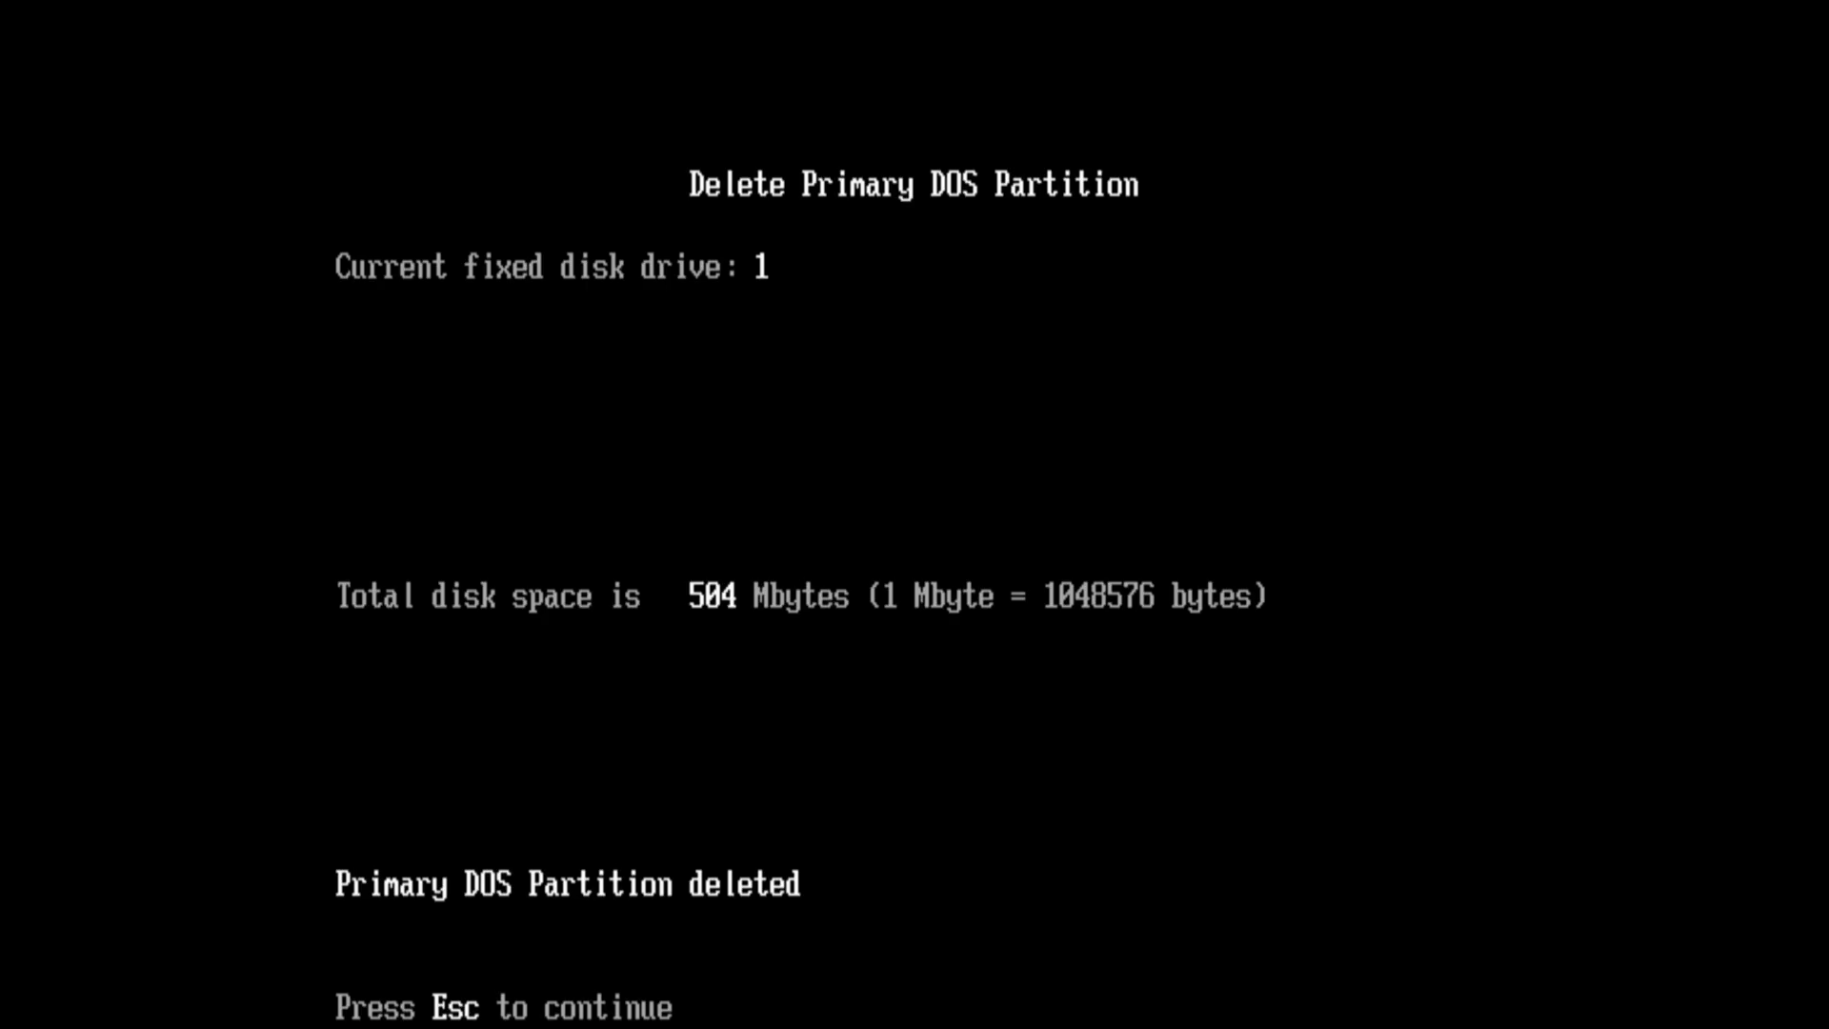
key("Escape")
key("Return")
key("Return")
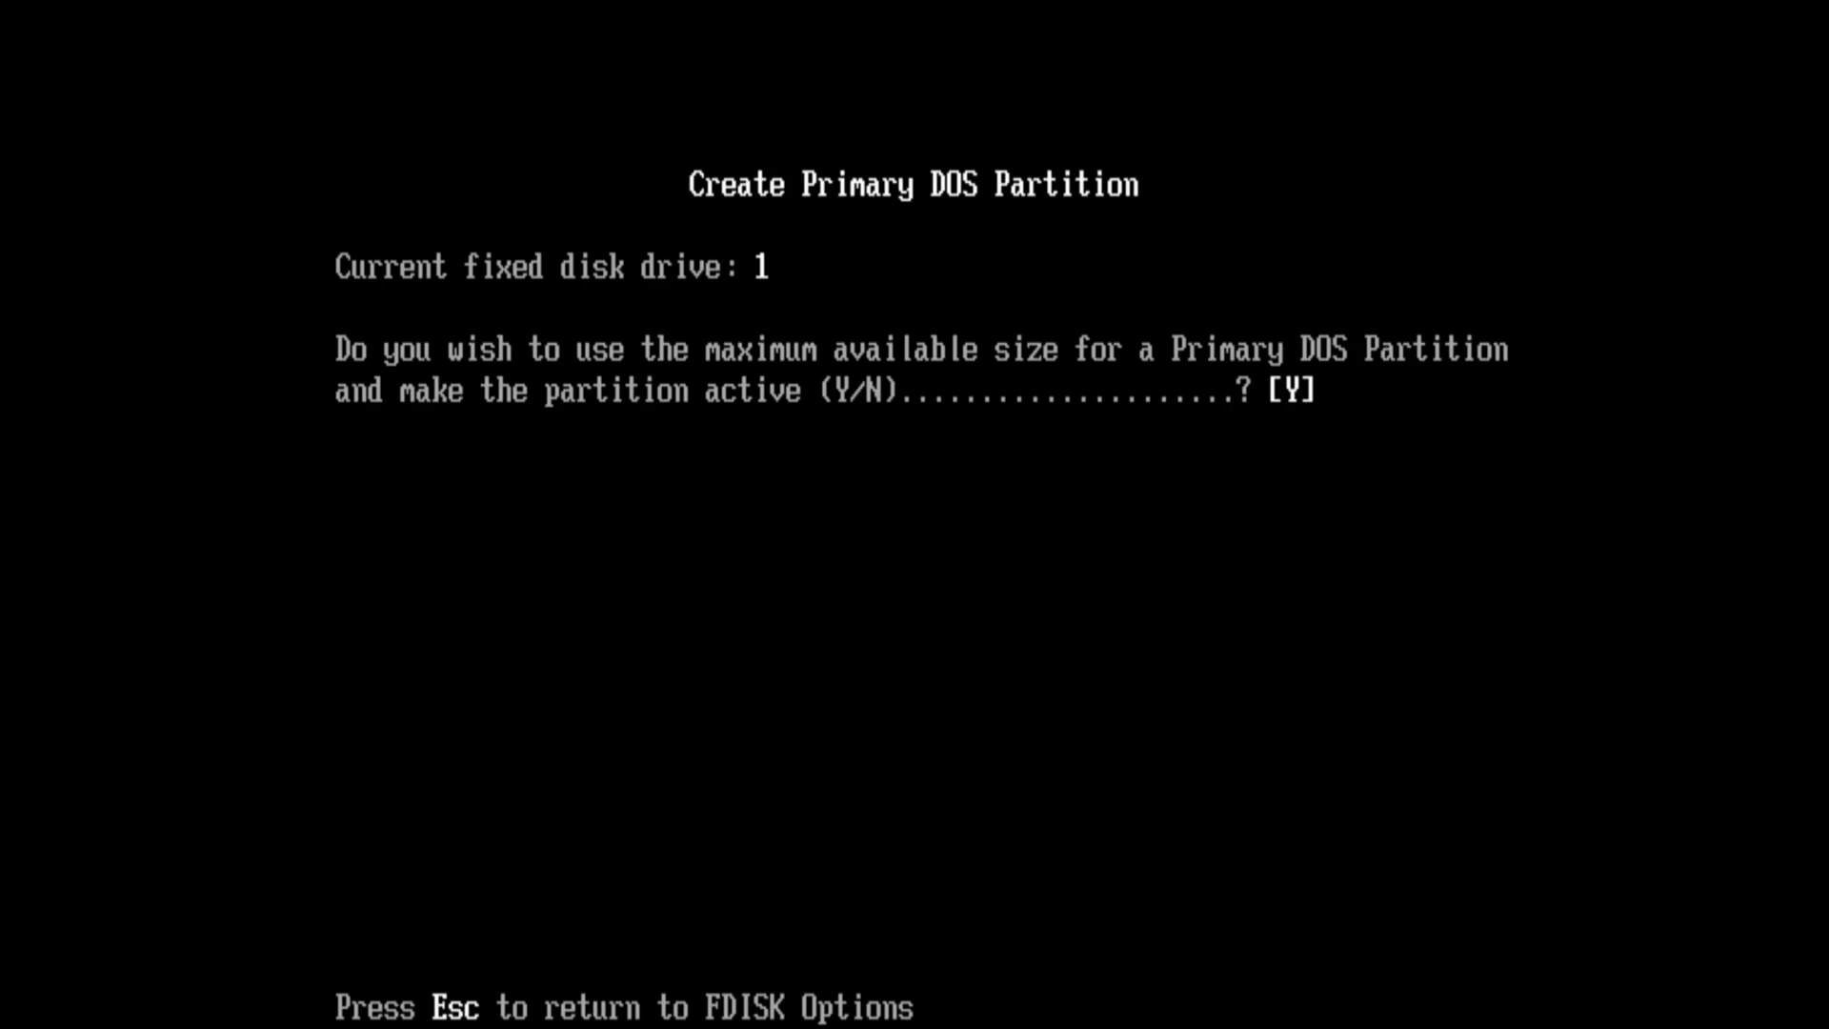
key("Return")
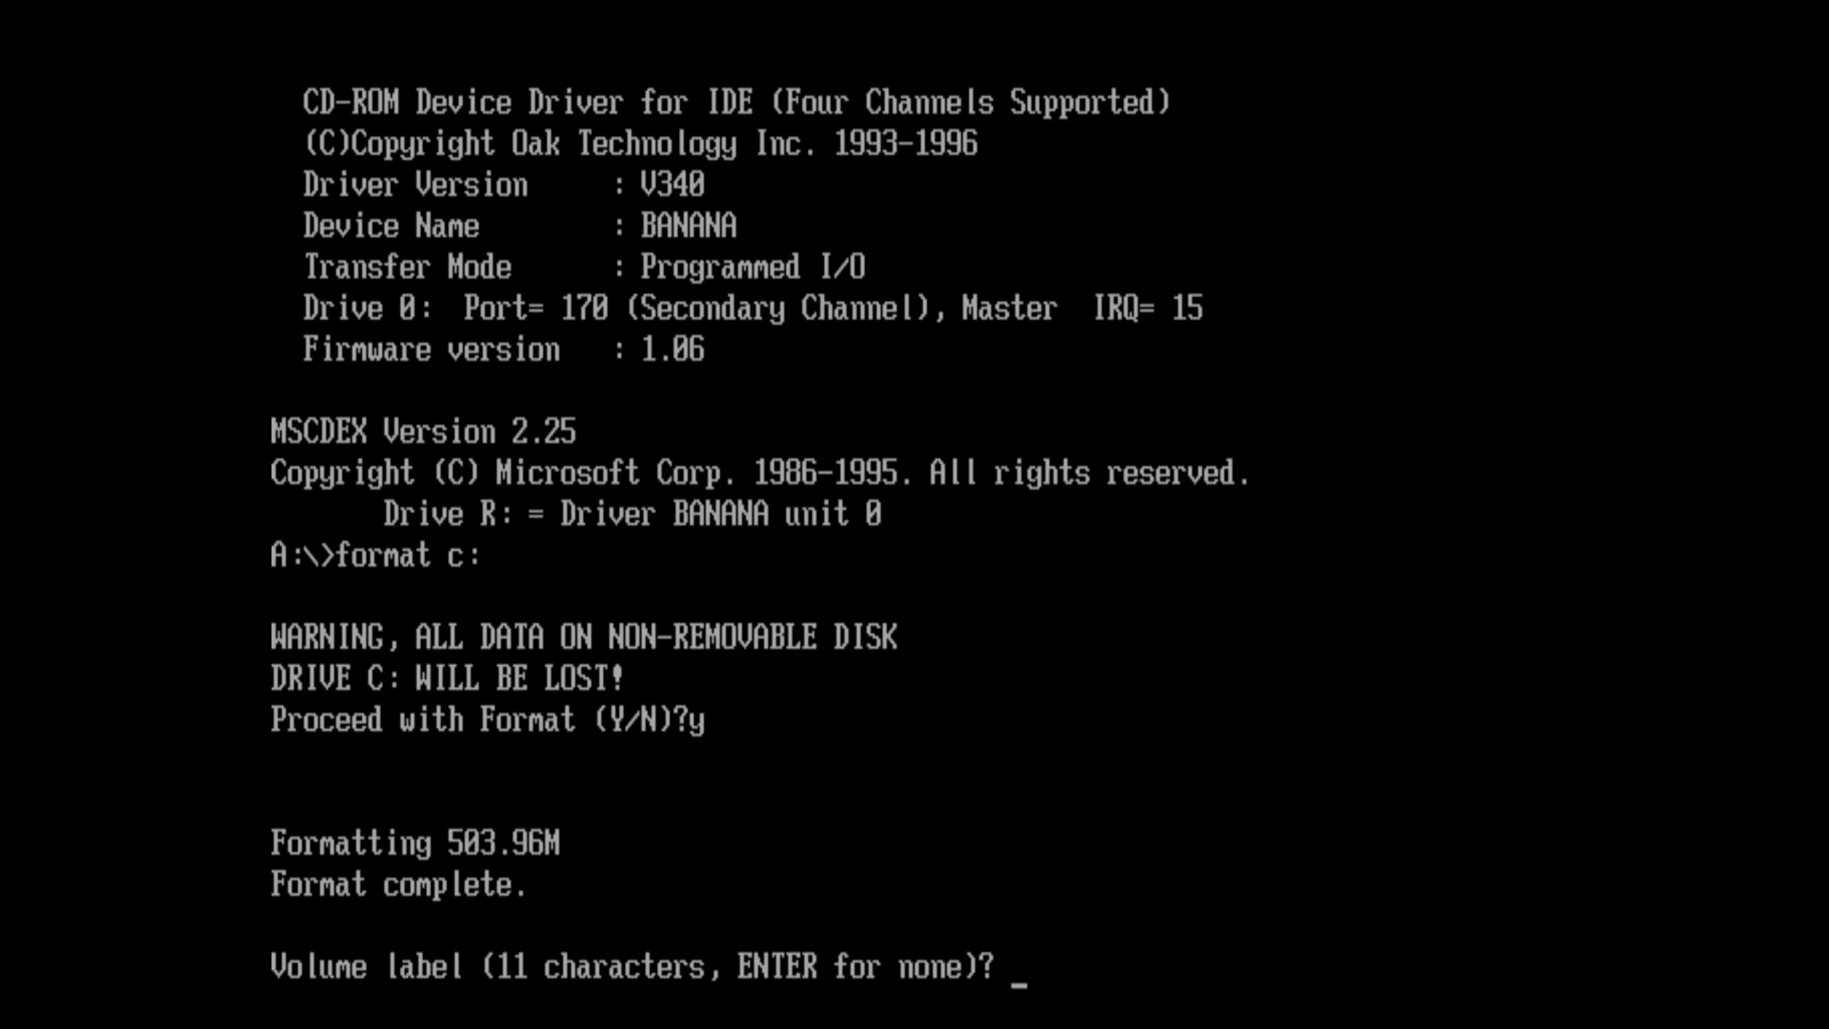
- Label the formatted drive RETROPC, then enter 1024 cylinders, 255 heads and 63 sectors in BIOS
type("RETROPC")
key("Return")
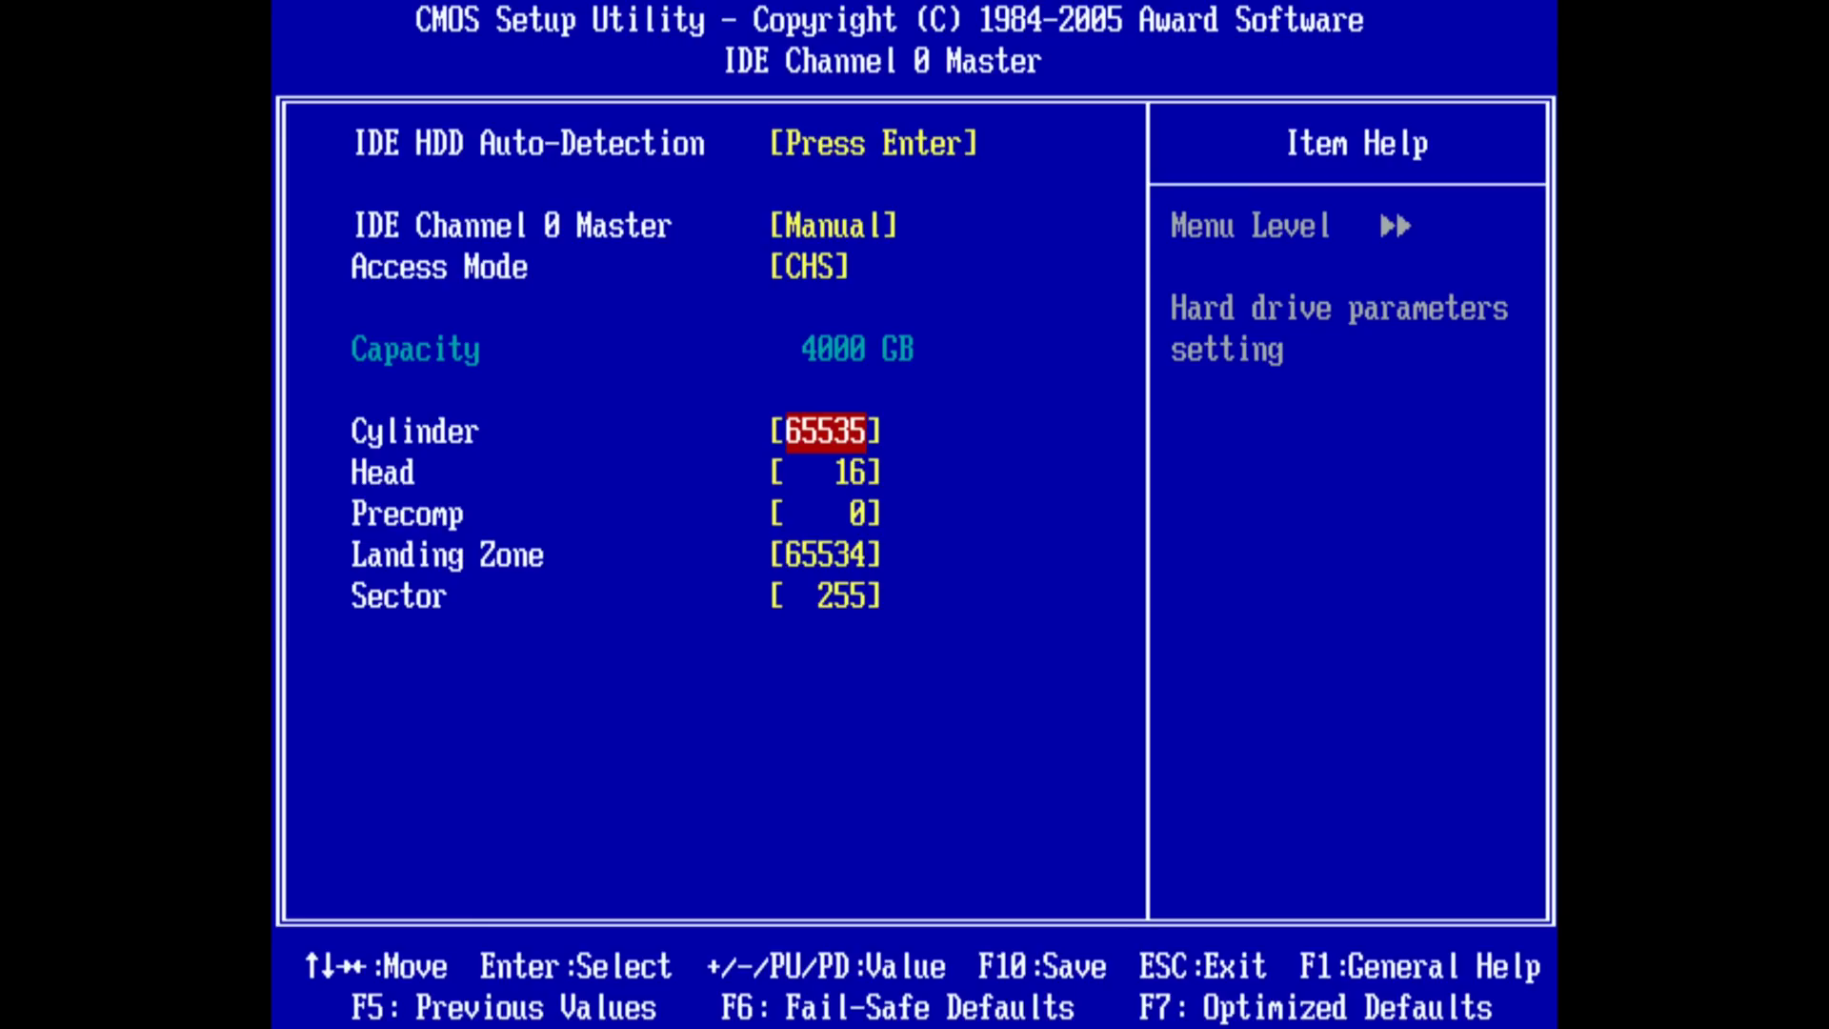
type("1024")
key("Down")
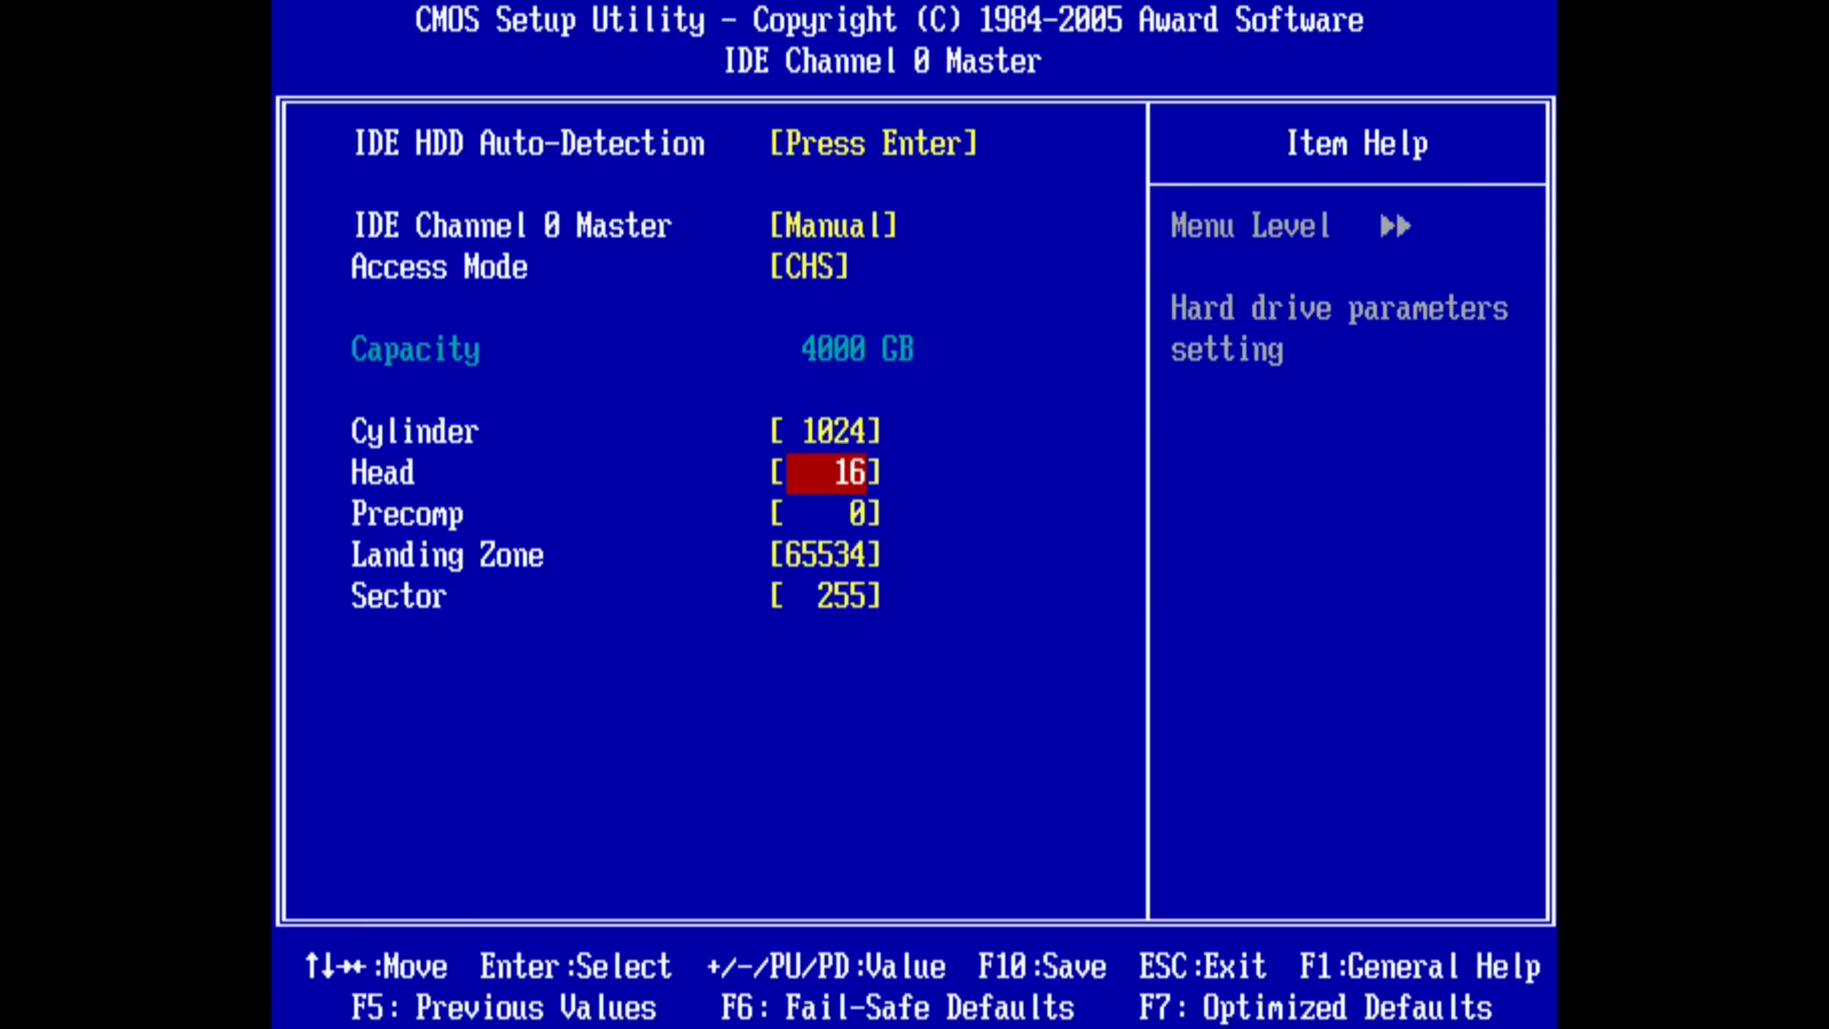
type("25")
key("Down")
key("Down")
key("Down")
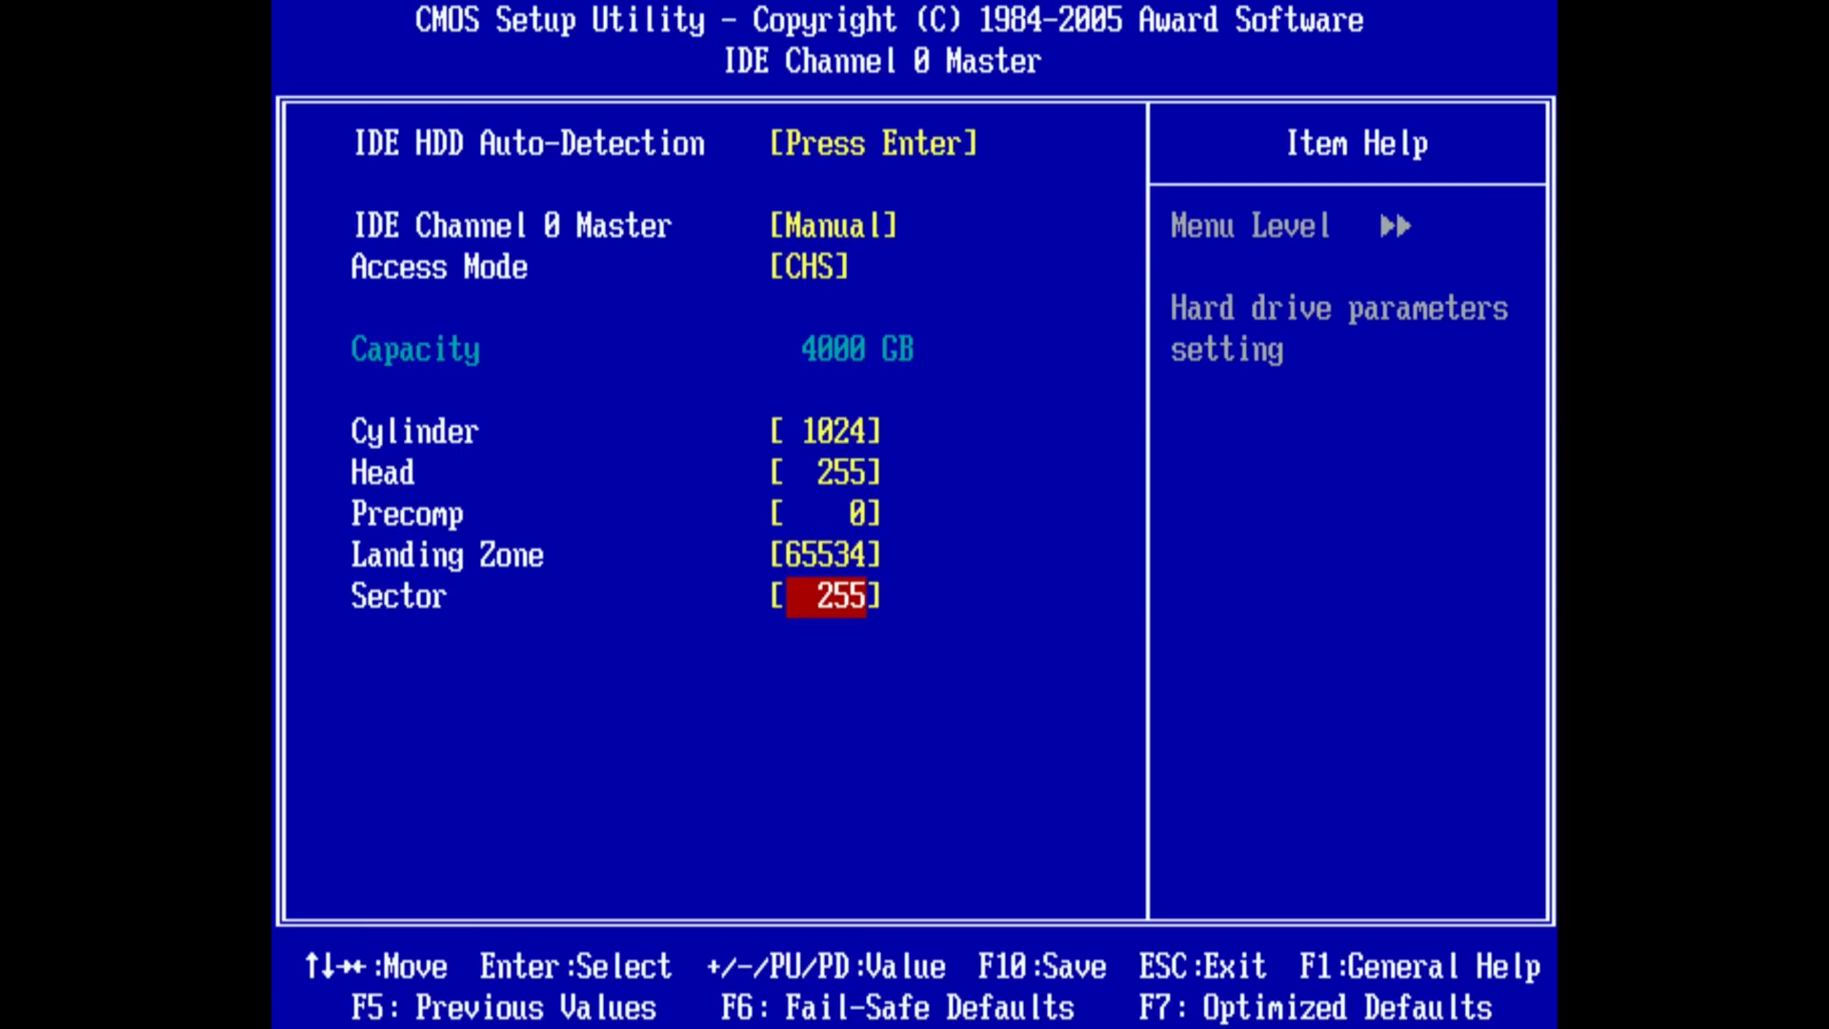
type("63")
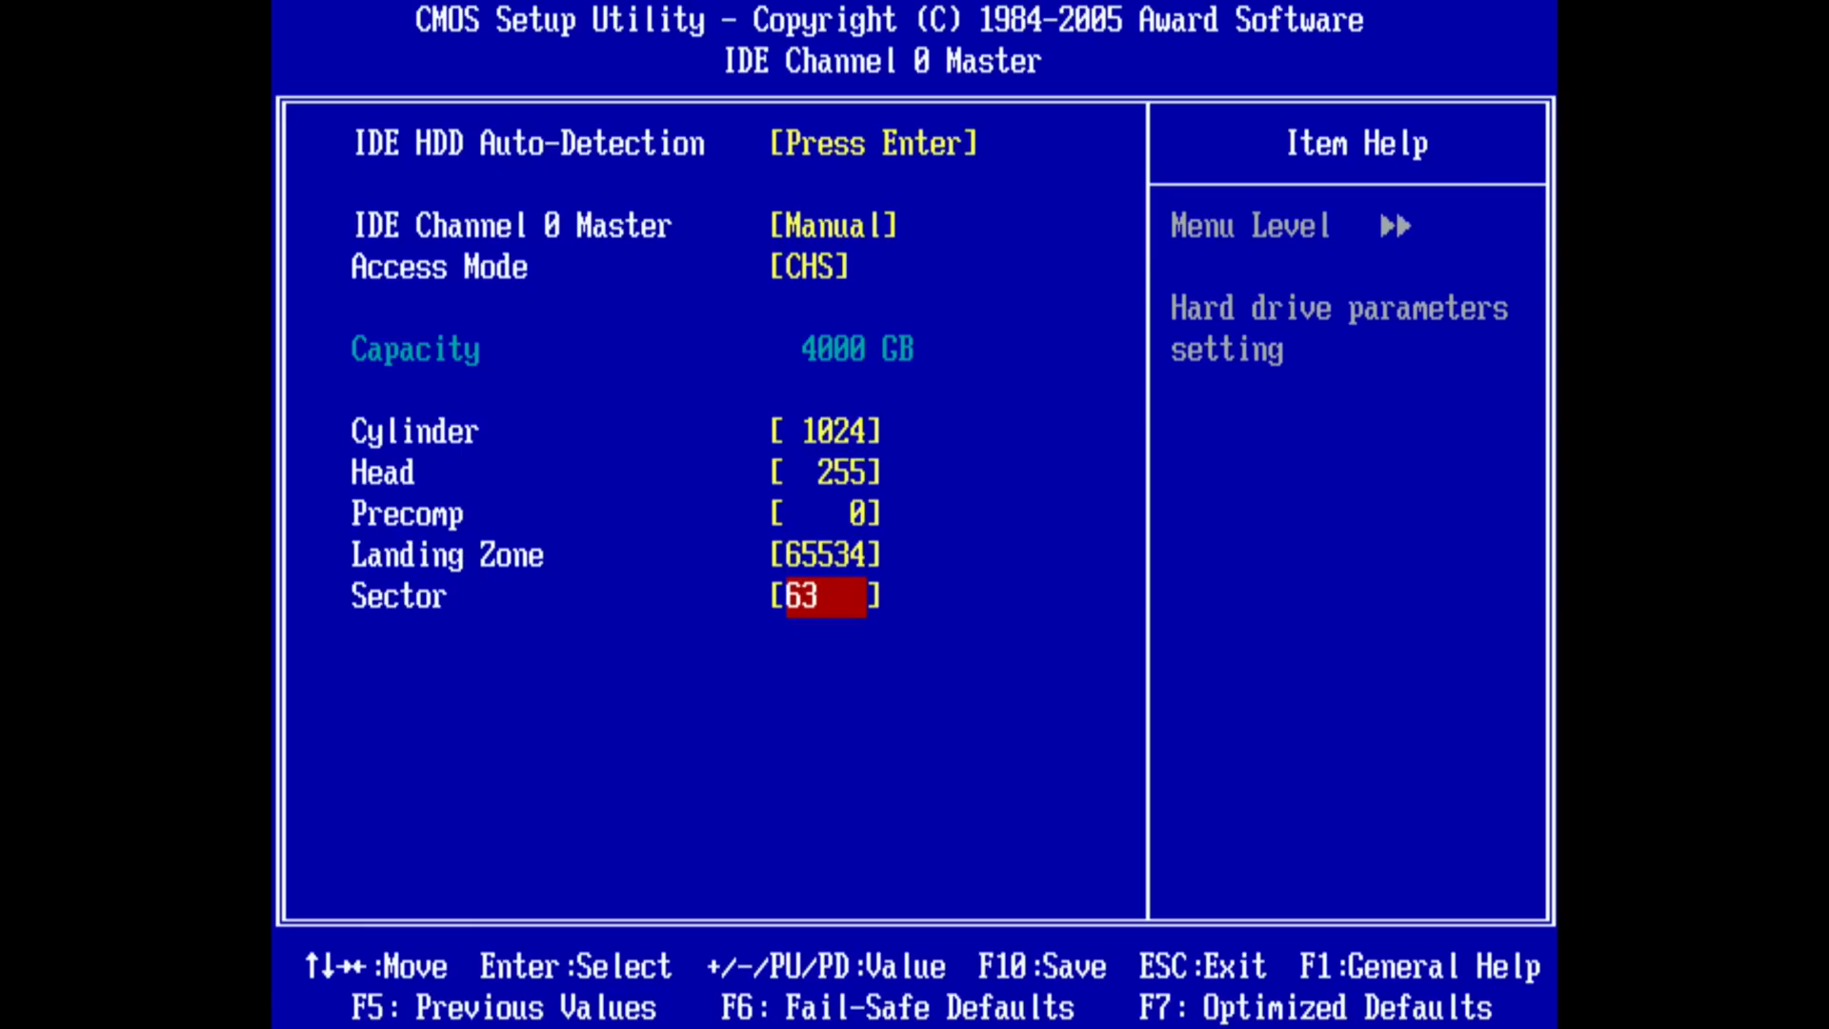